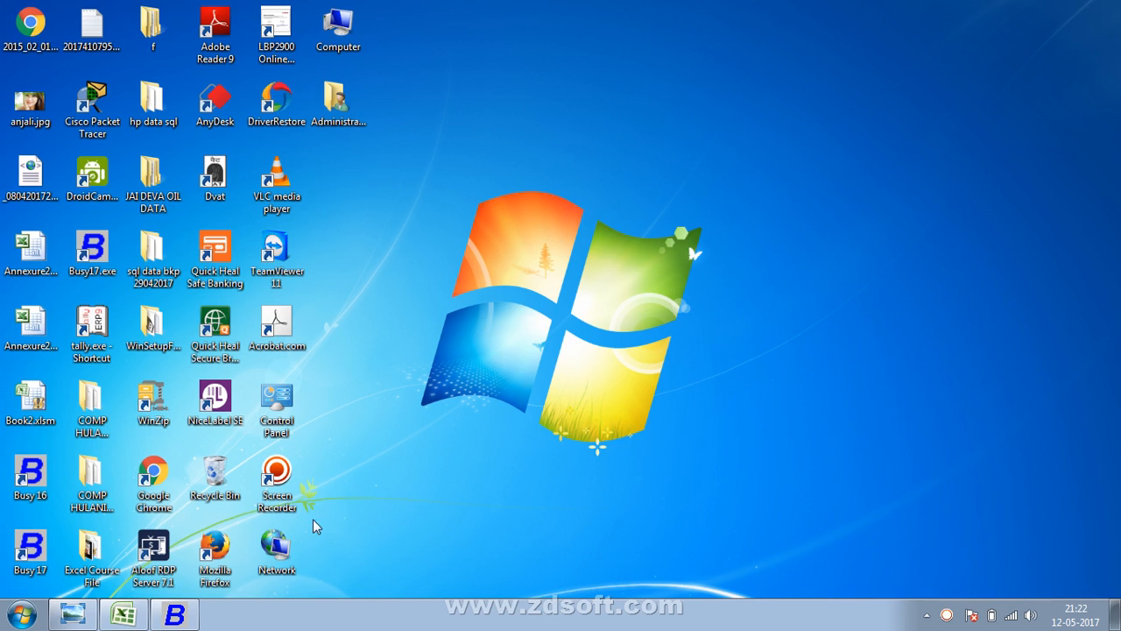
Switch to Busy 17, list the Main series purchase vouchers and open the SHIV SHAKTI TRADERS COMPANY voucher dated 01-04-2017
left_click(177, 614)
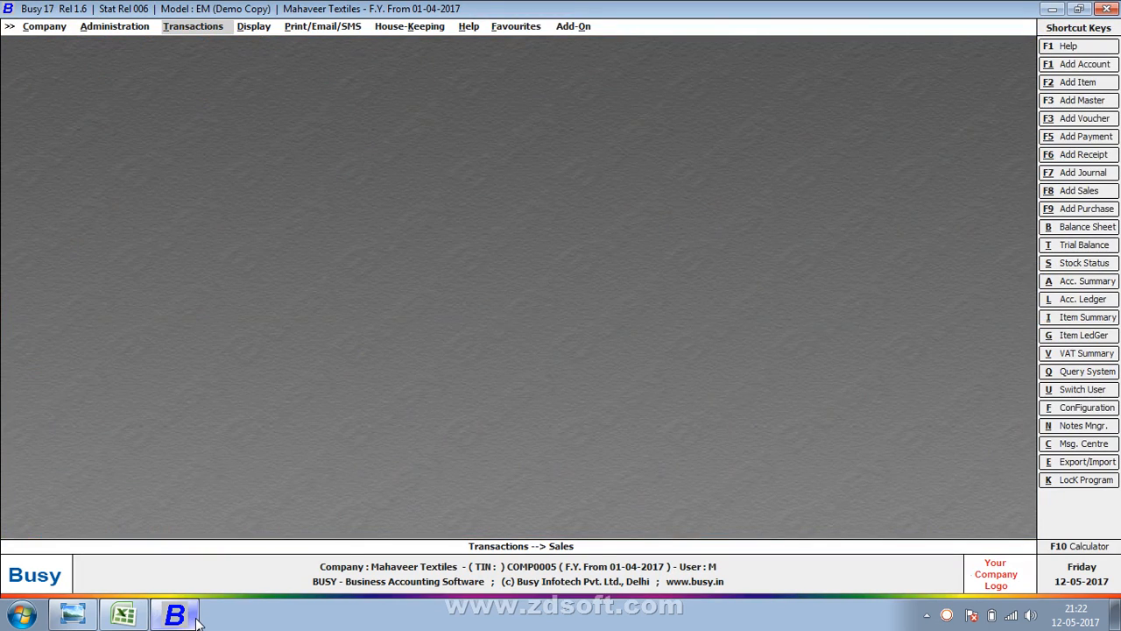
key("Down")
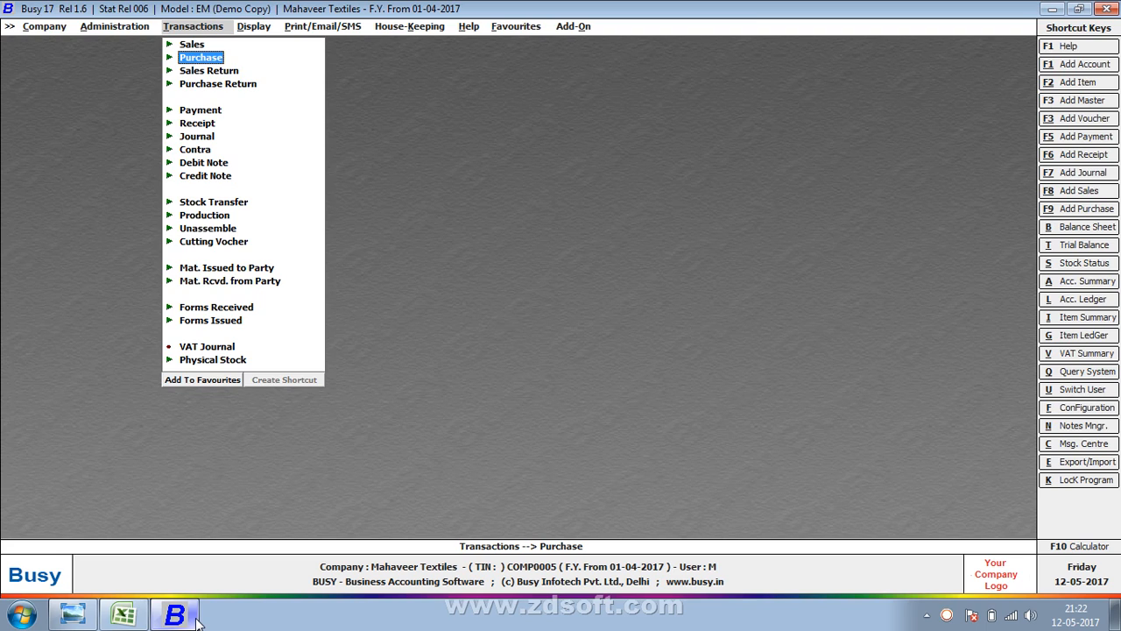
key("Up")
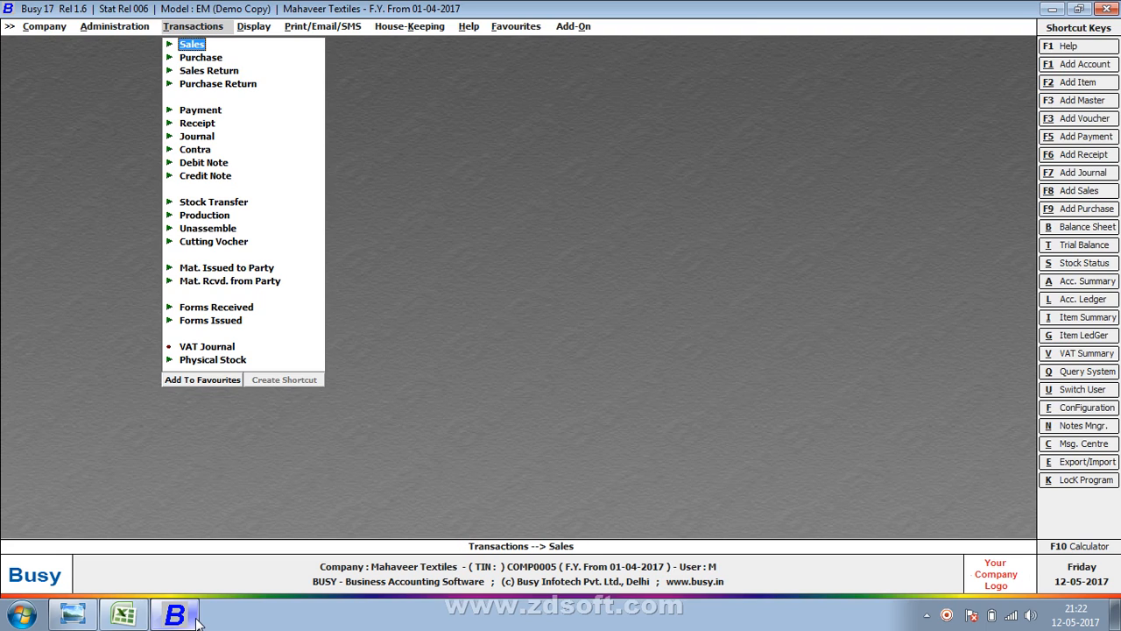
key("Down")
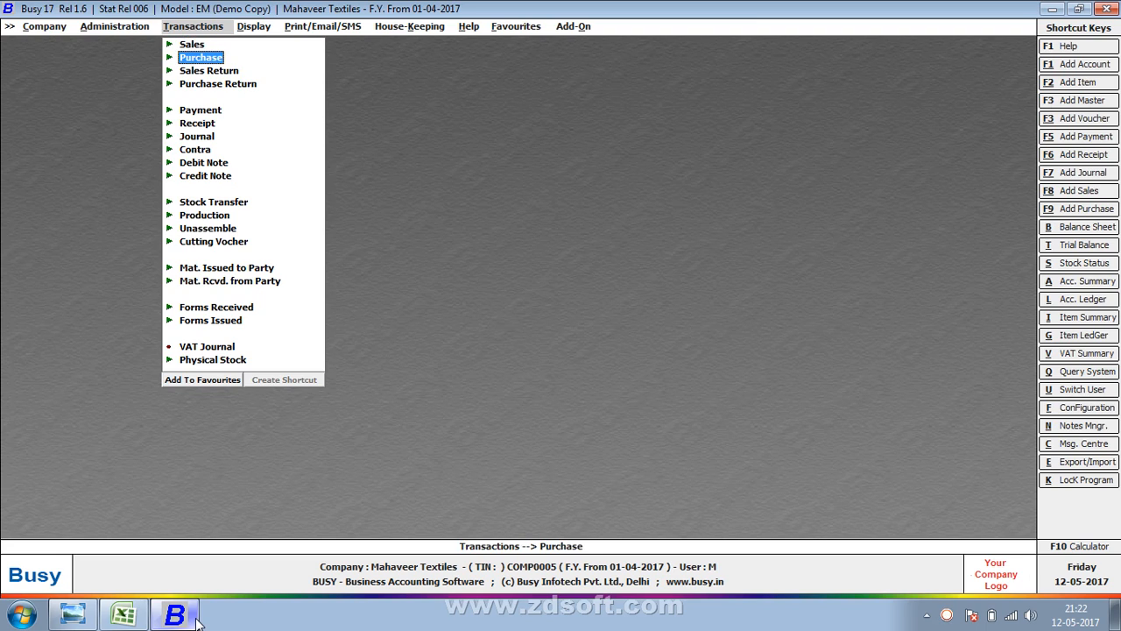
key("Up")
key("Down")
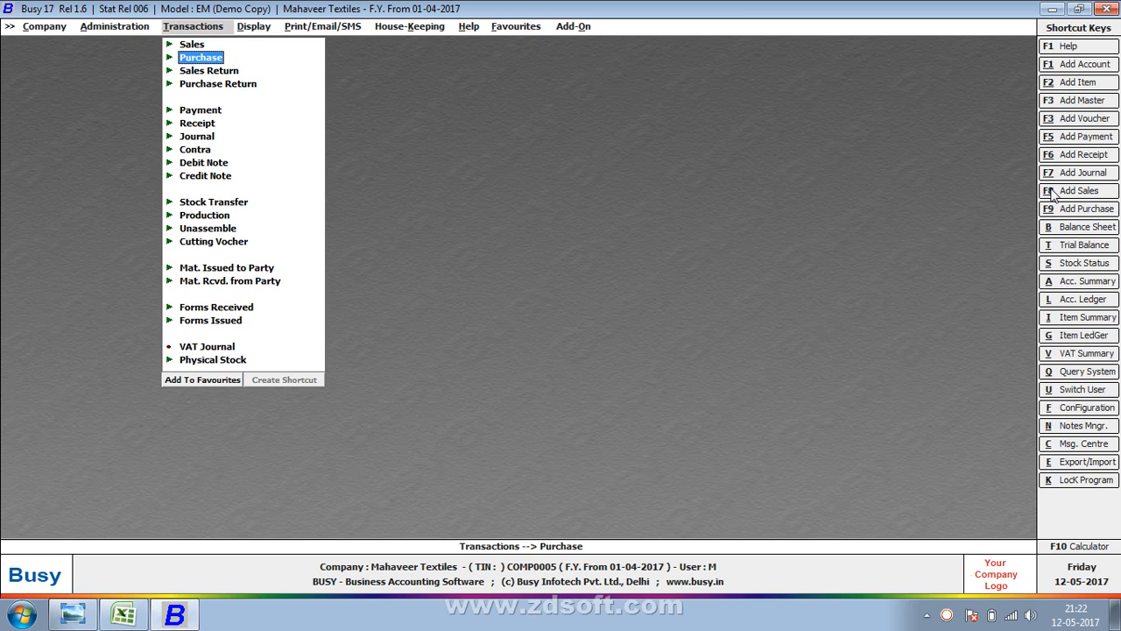
key("Return")
key("Return")
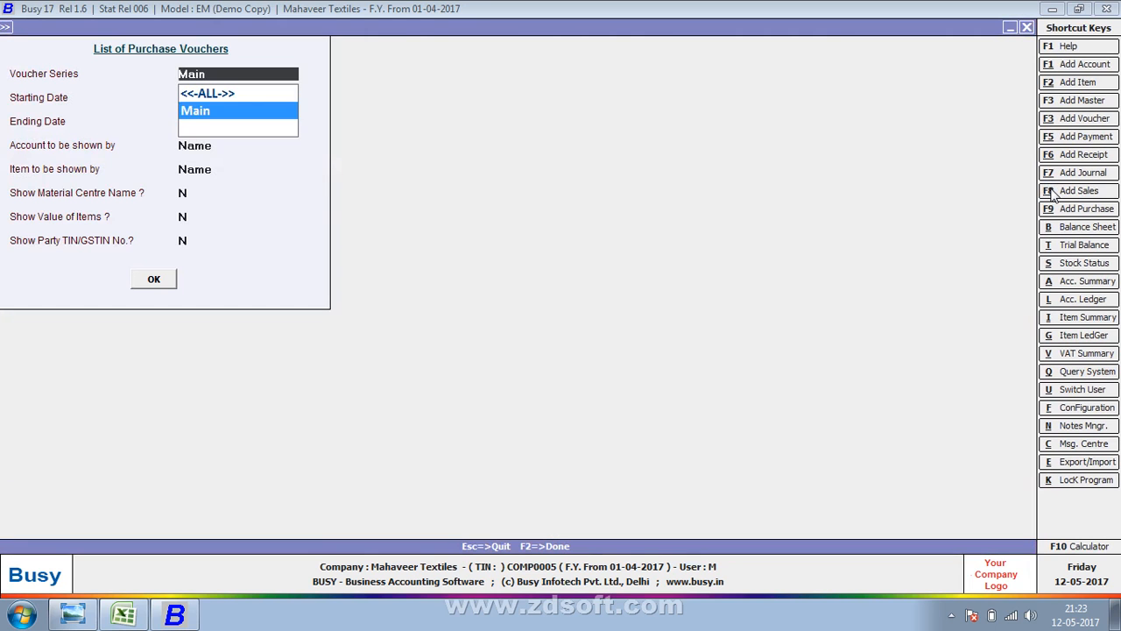
key("Return")
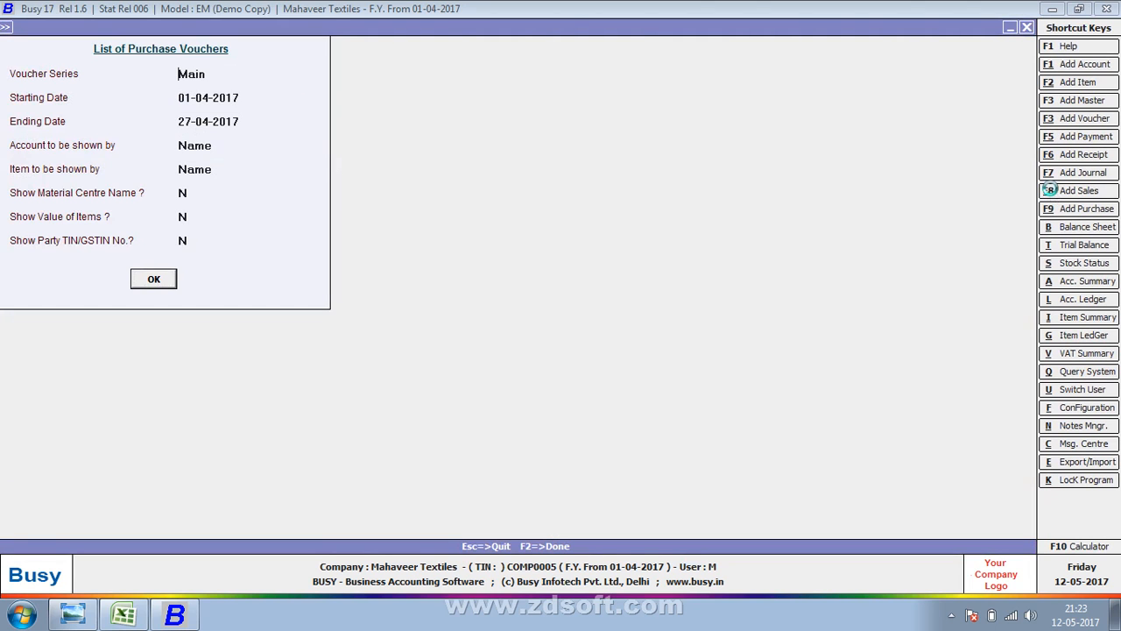
key("F2")
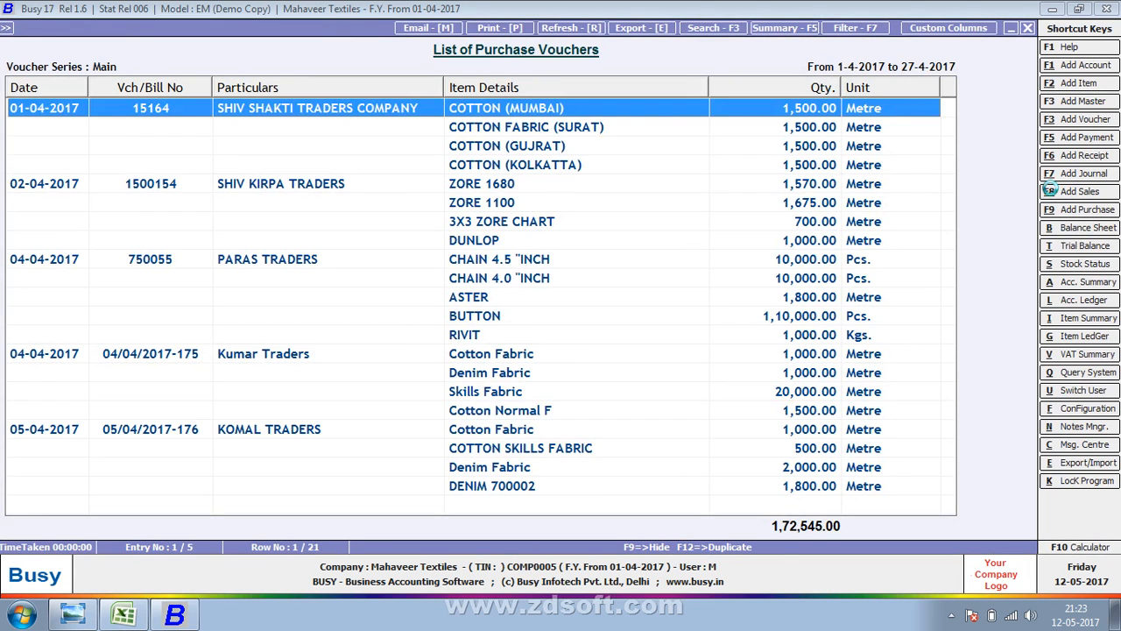
key("Return")
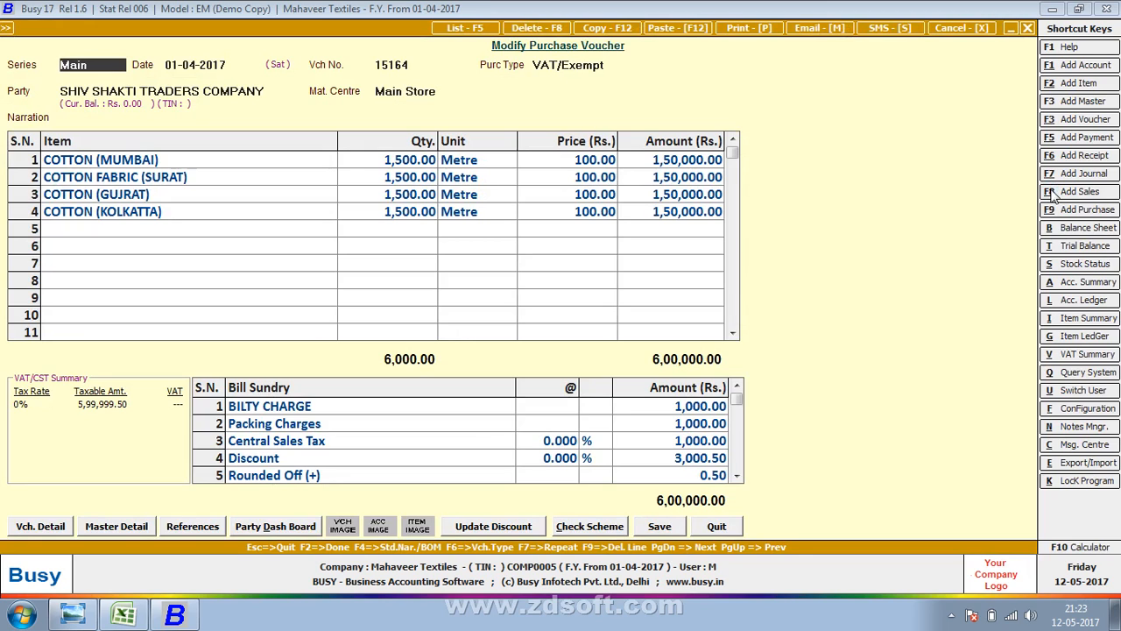
Add RIVIT as the fifth item of the purchase voucher and delete that line again
left_click(219, 157)
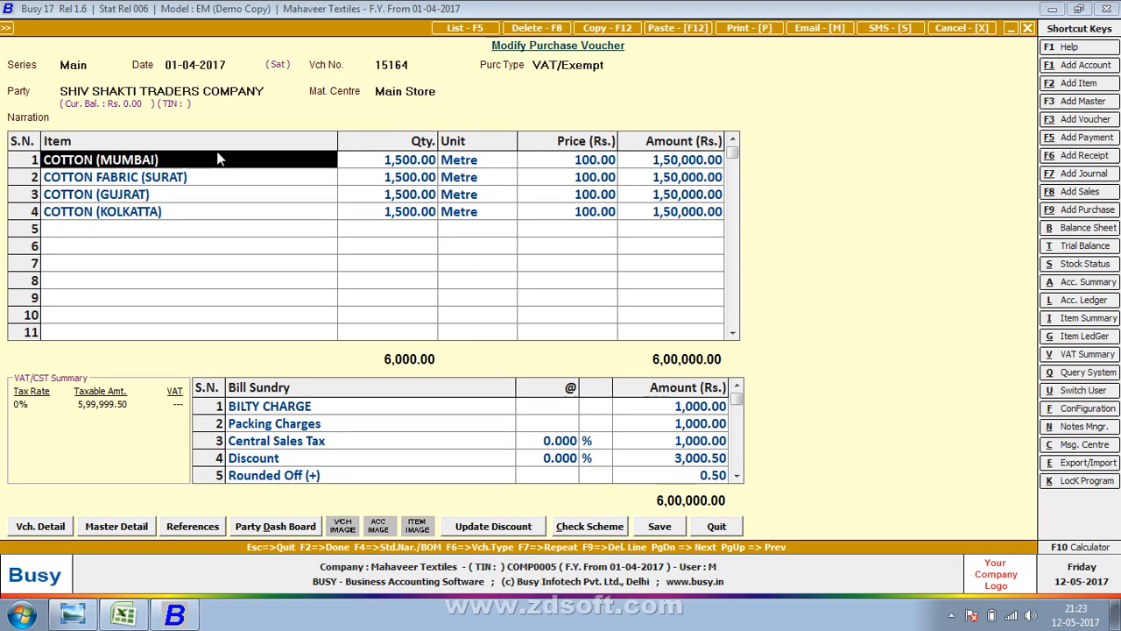
left_click(162, 232)
type("r")
key("Return")
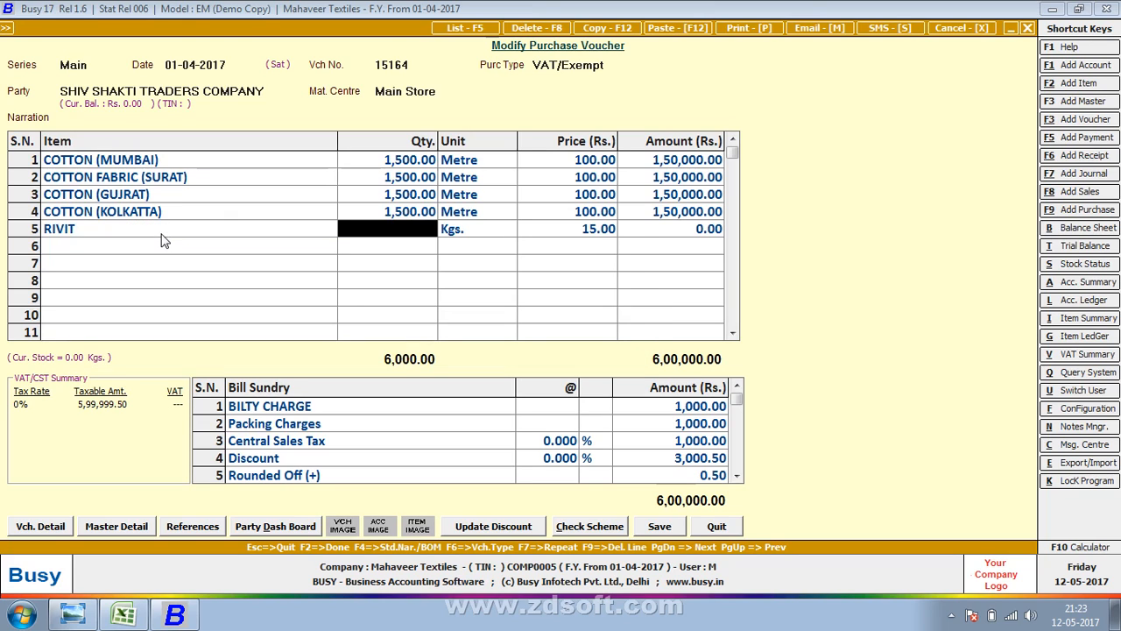
key("F9")
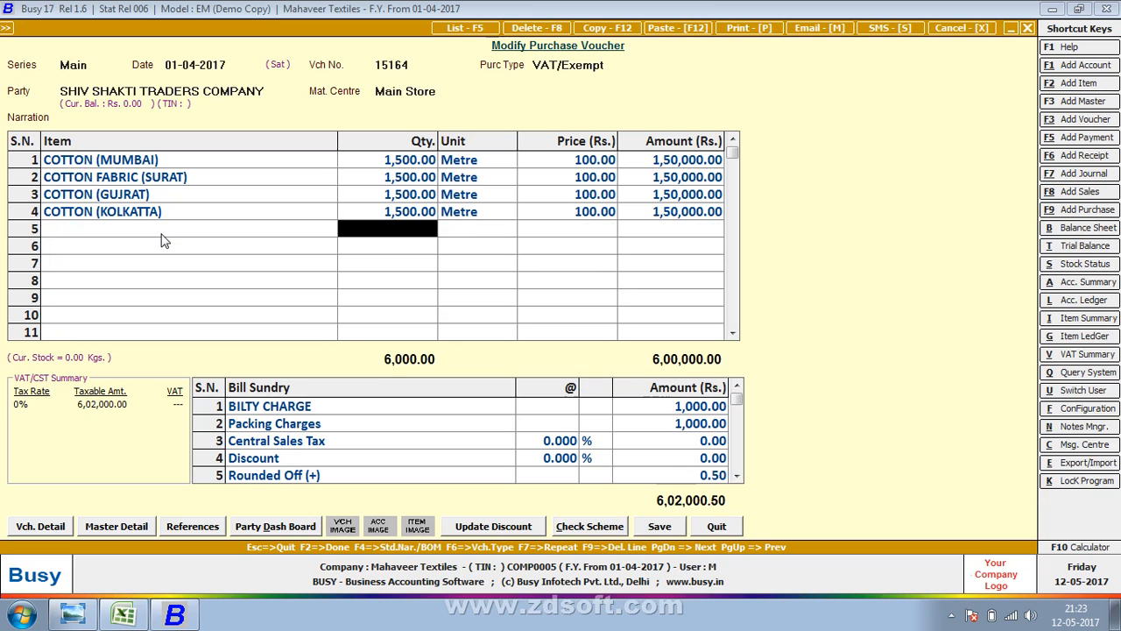
Add DENIM 700002 on the empty fifth item line and delete that line again
left_click(162, 232)
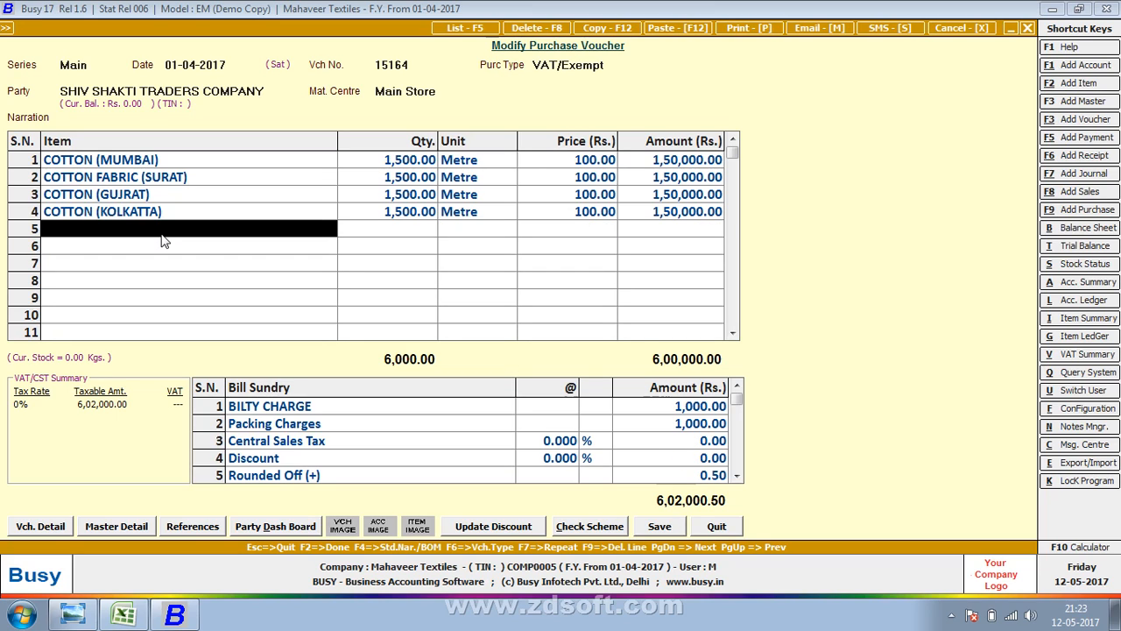
type("d")
key("Return")
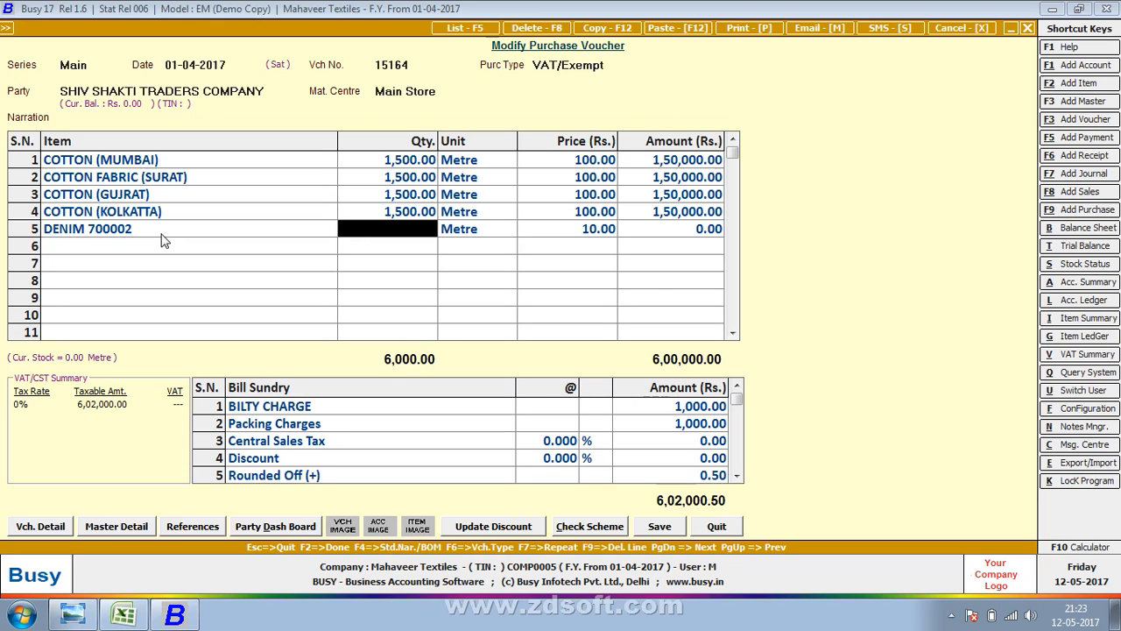
key("F9")
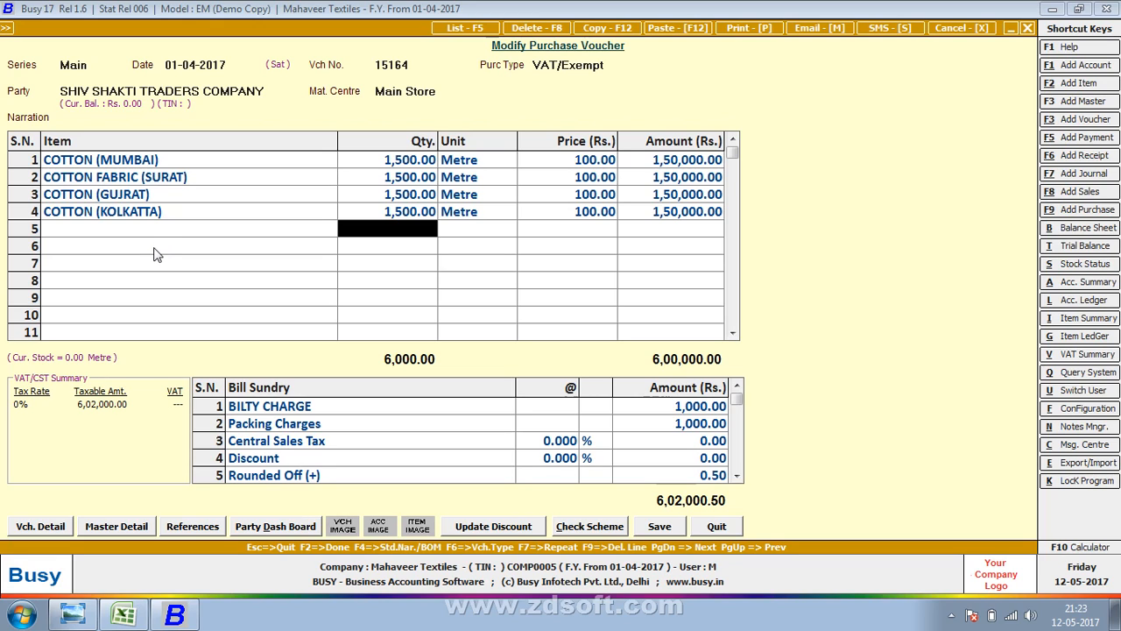
View the item master of COTTON (KOLKATTA) from the voucher's fourth line and return to the voucher
left_click(125, 215)
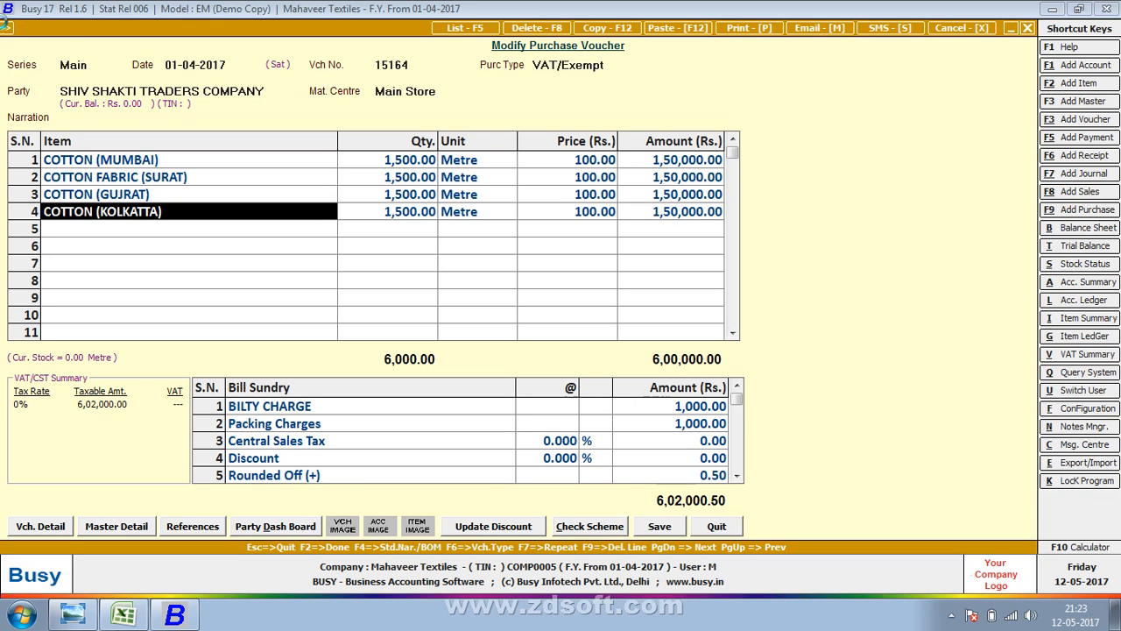
key("ctrl+Return")
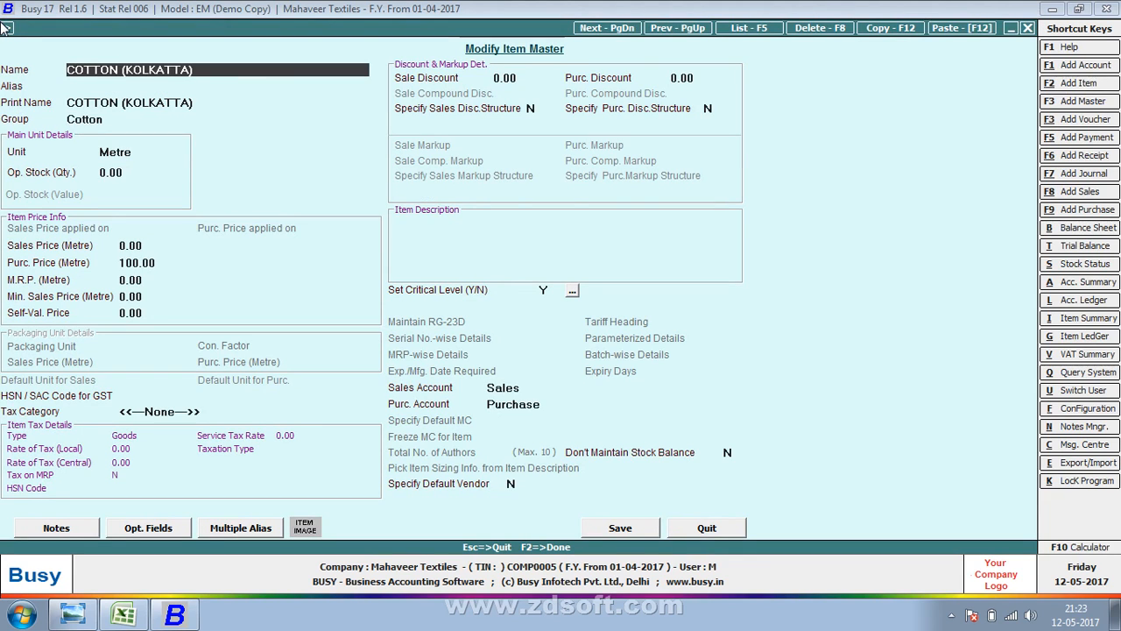
key("Escape")
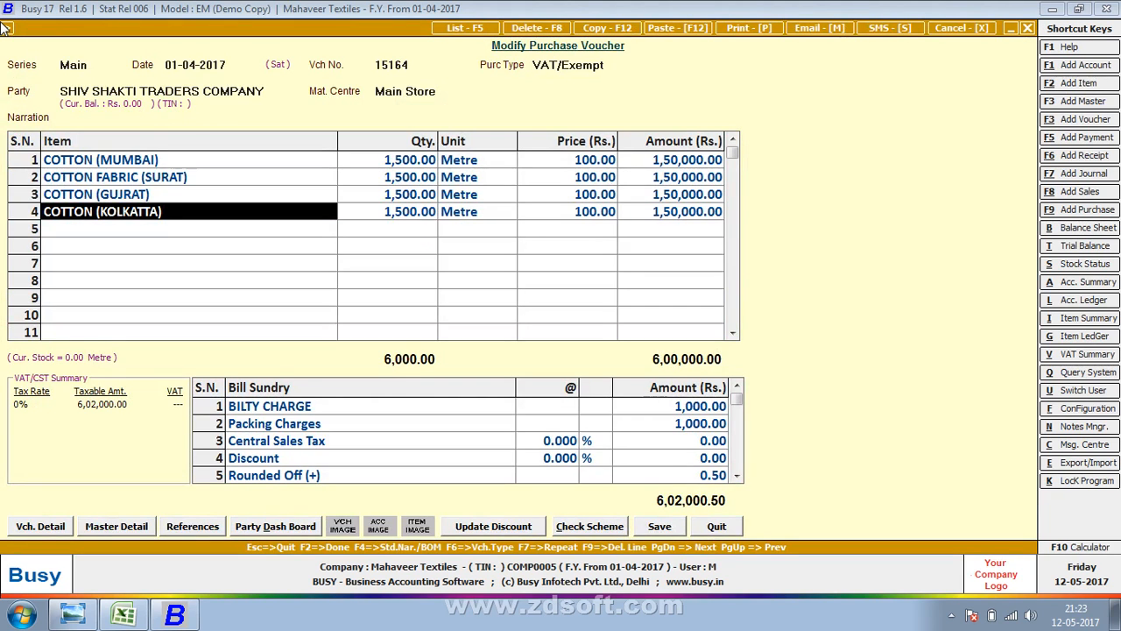
Delete the COTTON (KOLKATTA) line from the voucher and quit the voucher without saving
key("F9")
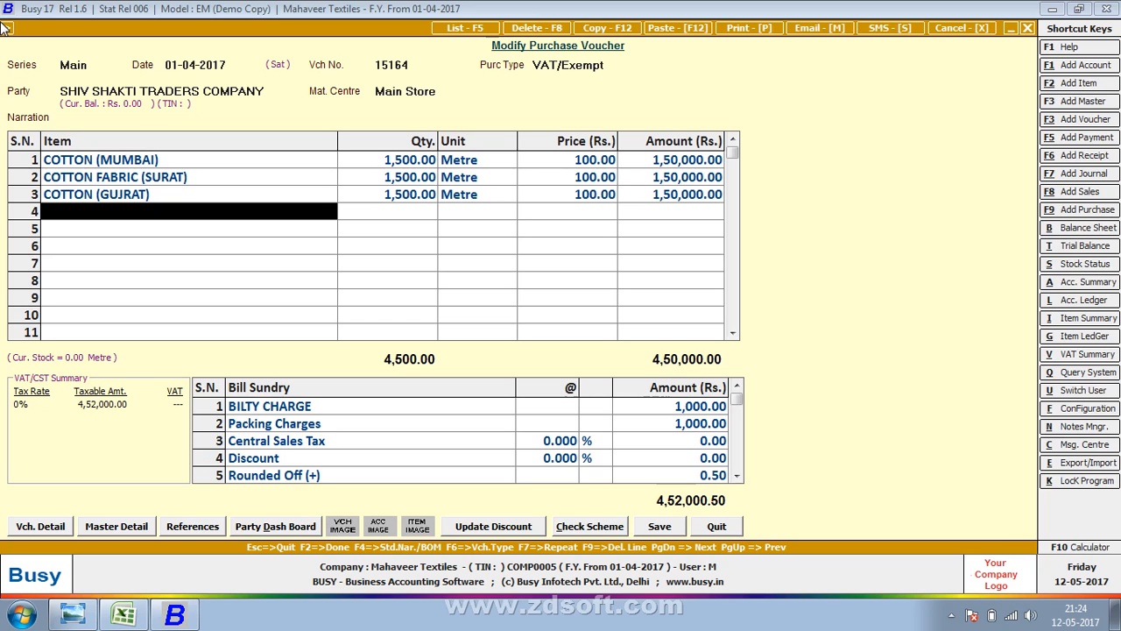
key("Escape")
key("Return")
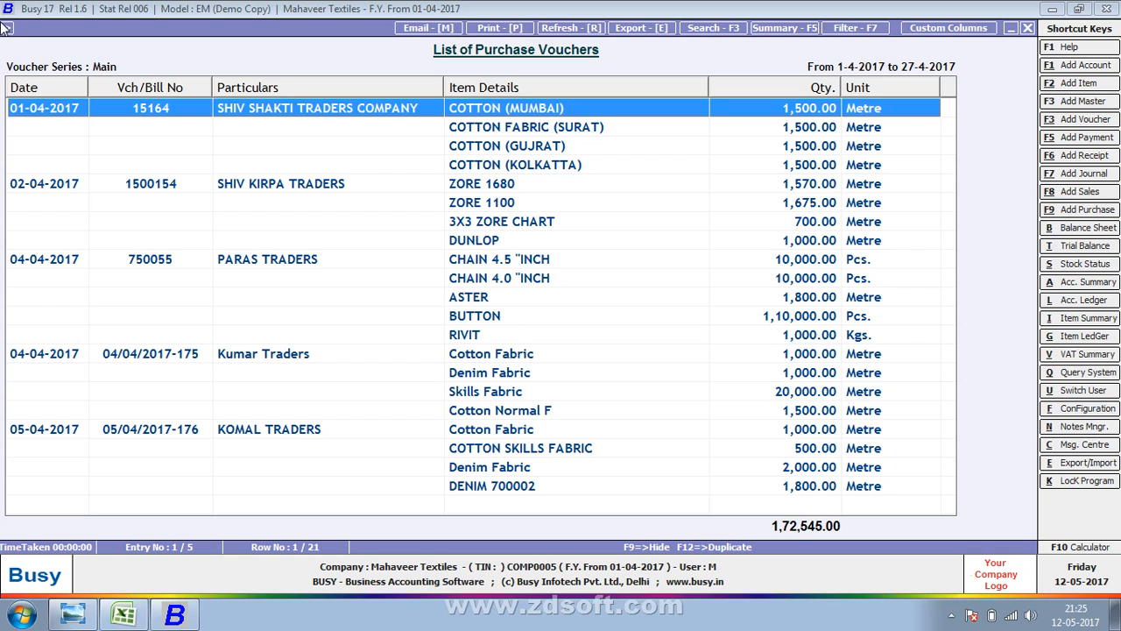
List the Main series purchase vouchers with the starting date set to 27-04-2017
key("Down")
key("Down")
key("Down")
key("Down")
key("Down")
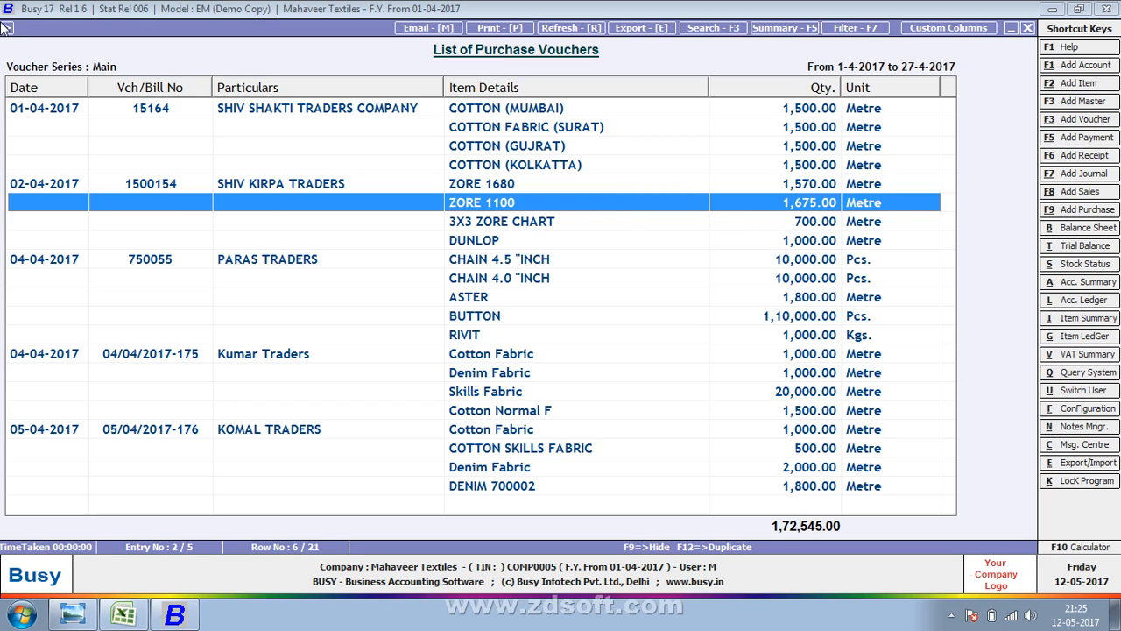
key("Escape")
key("Return")
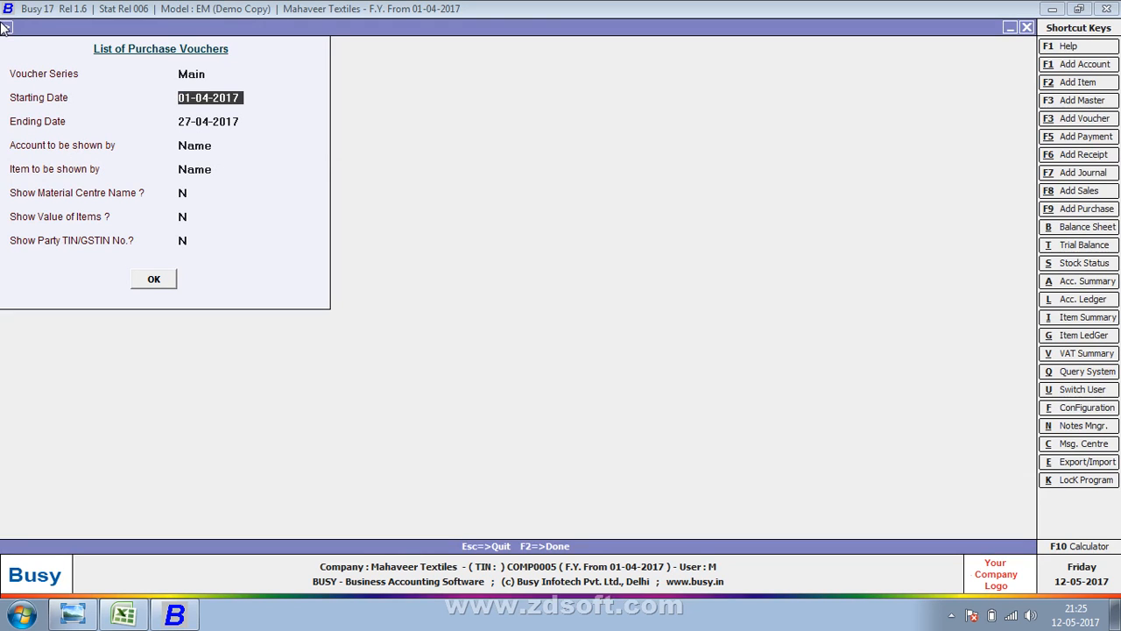
type("27-4")
key("Return")
key("F2")
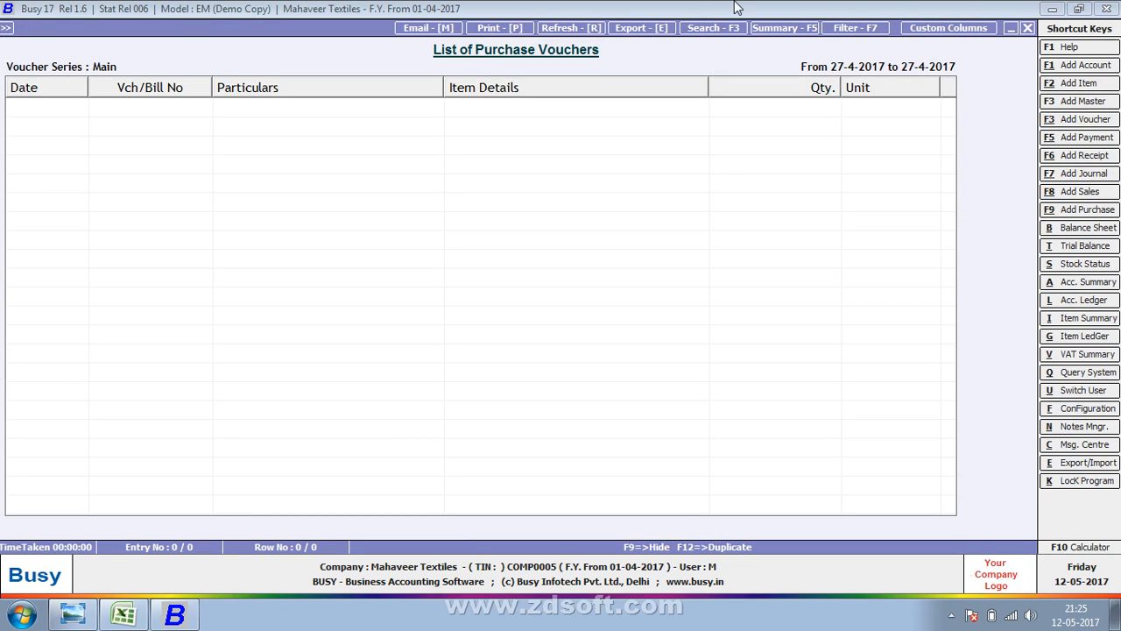
Set the list's starting date to 01-04-2017 and display the purchase vouchers again
key("Escape")
key("Return")
type("1-4")
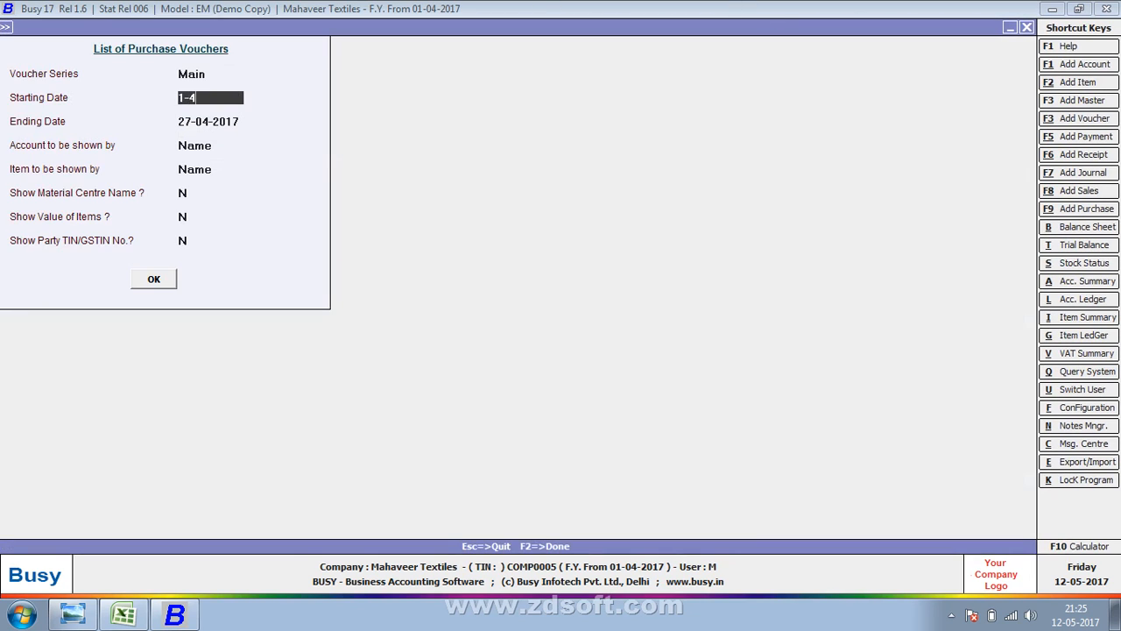
key("Return")
key("Return")
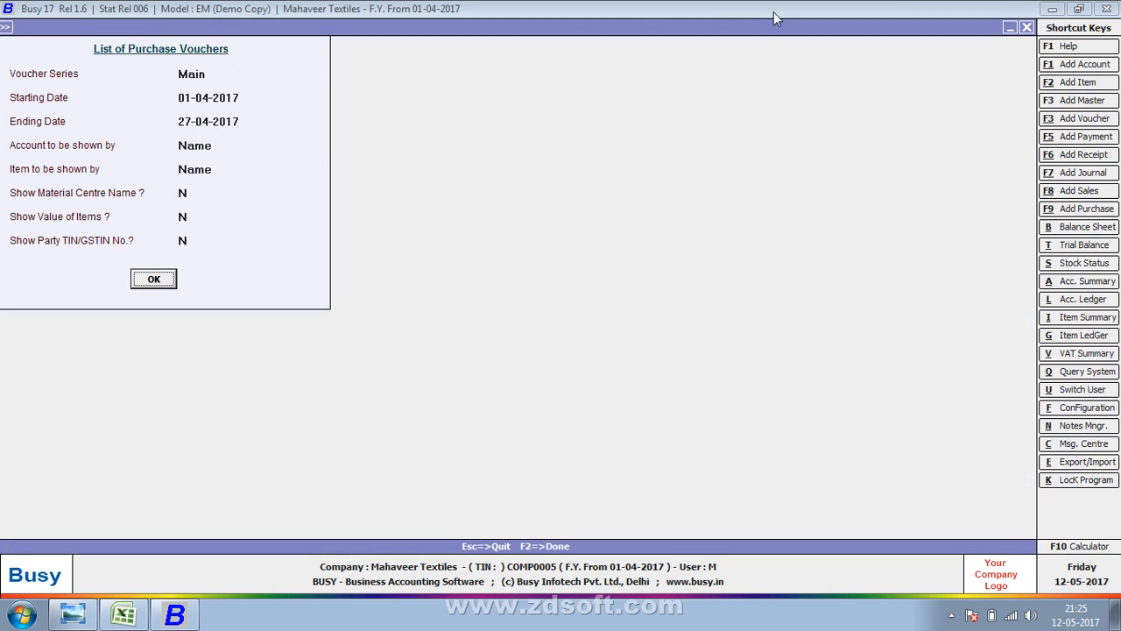
key("Return")
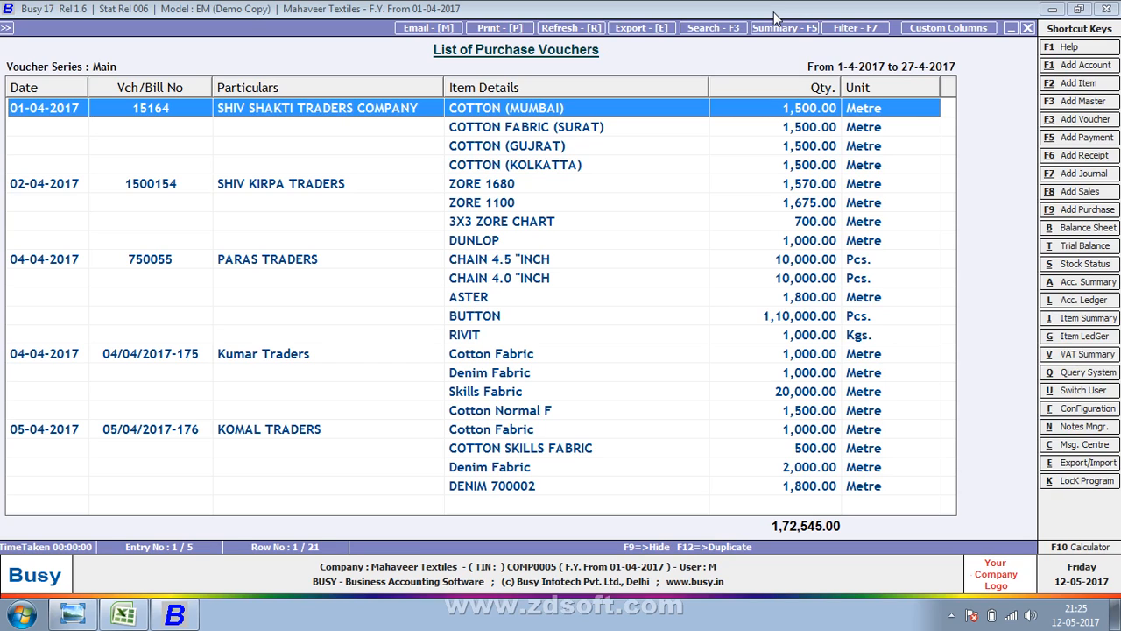
Set the list's ending date to 30-04-2017 and display the purchase vouchers for the whole of April
key("Escape")
key("Return")
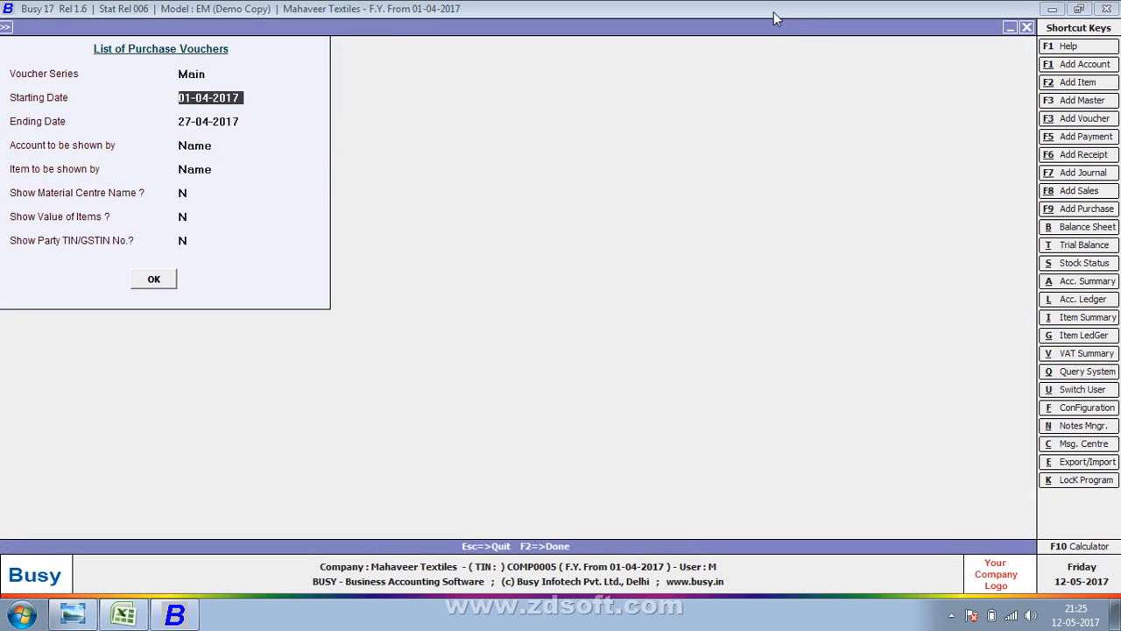
key("Return")
type("30-")
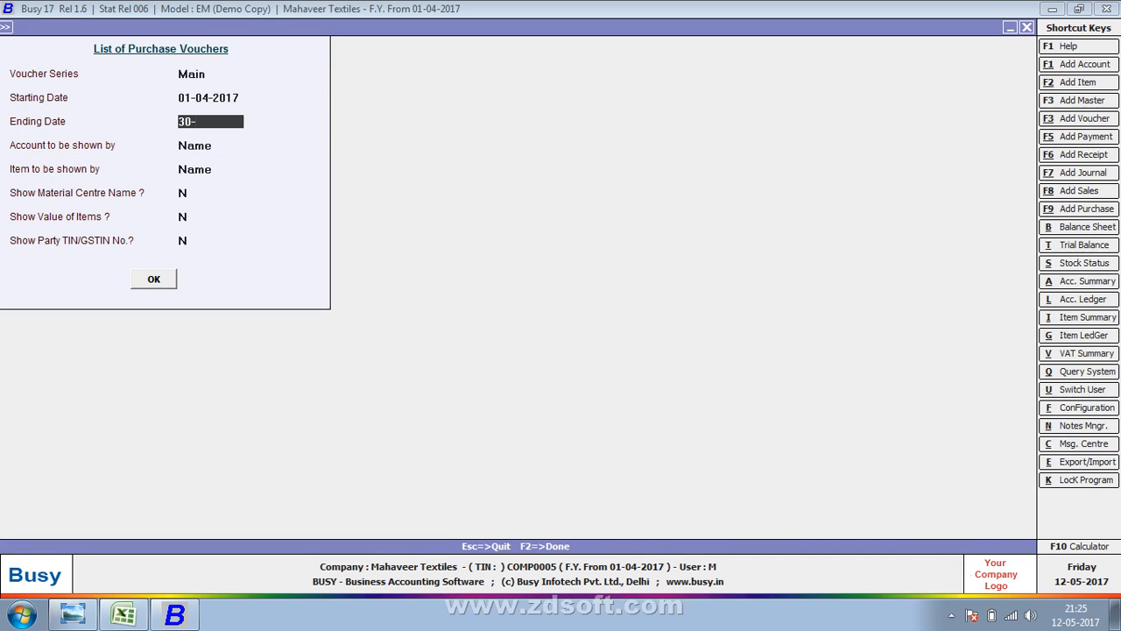
key("Return")
key("Return")
key("F2")
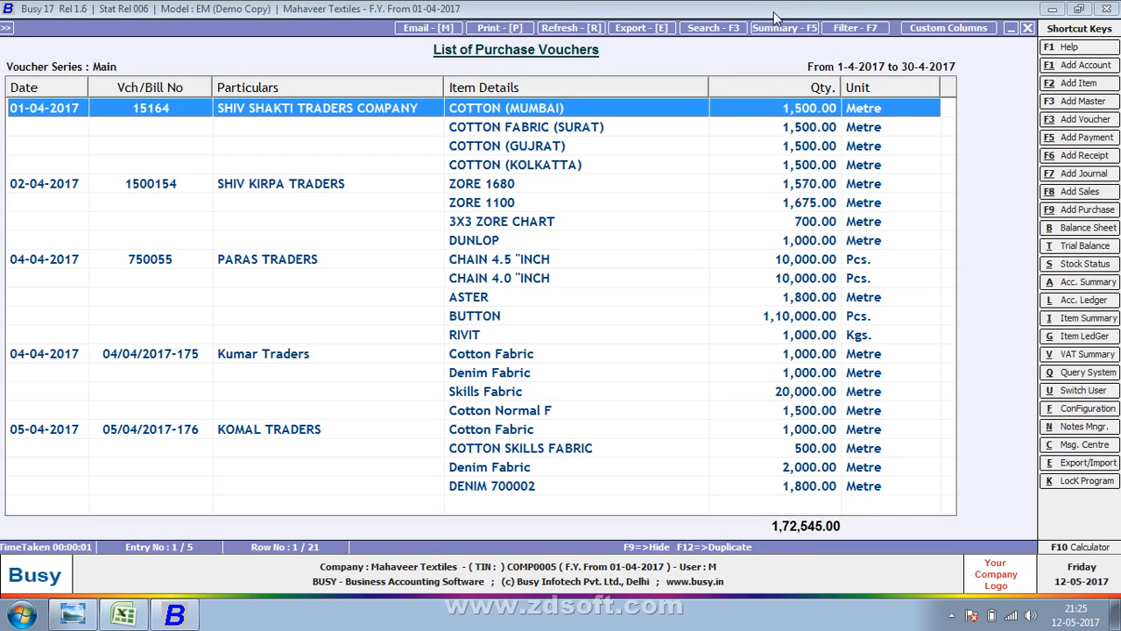
Leave the voucher list, open a blank purchase voucher form and close it without entering anything
key("Escape")
key("Return")
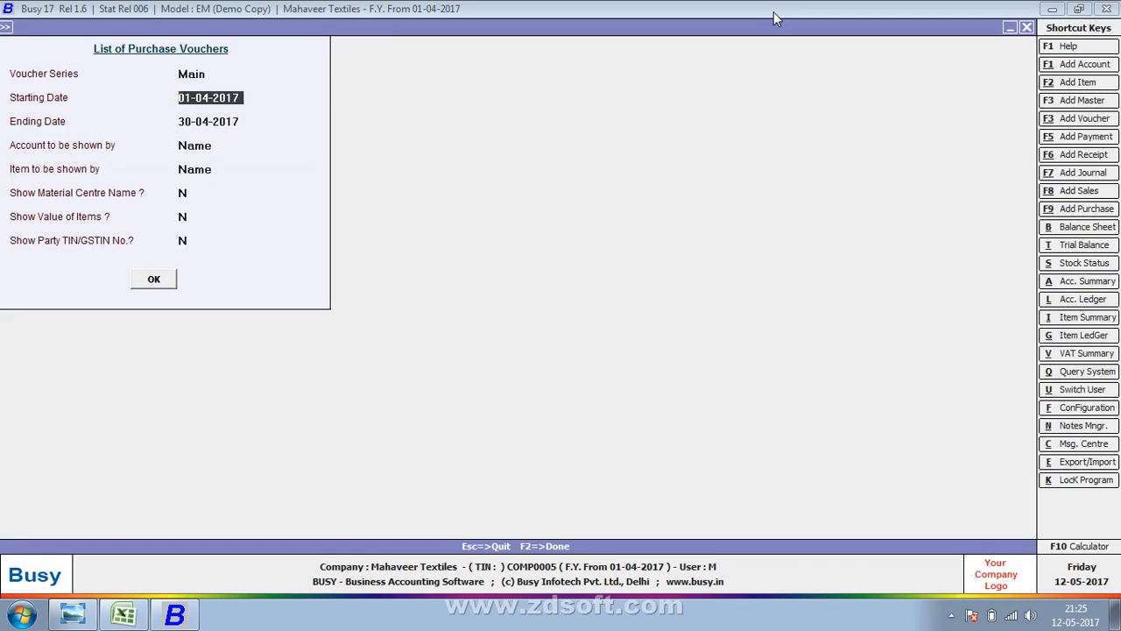
key("F9")
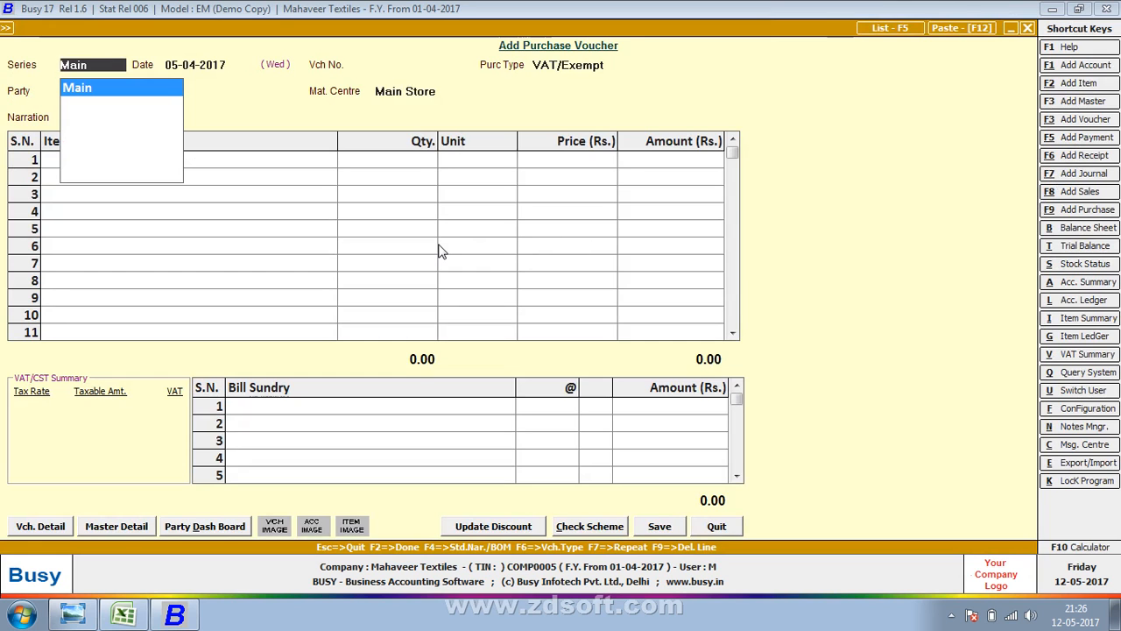
key("Escape")
key("Escape")
key("Return")
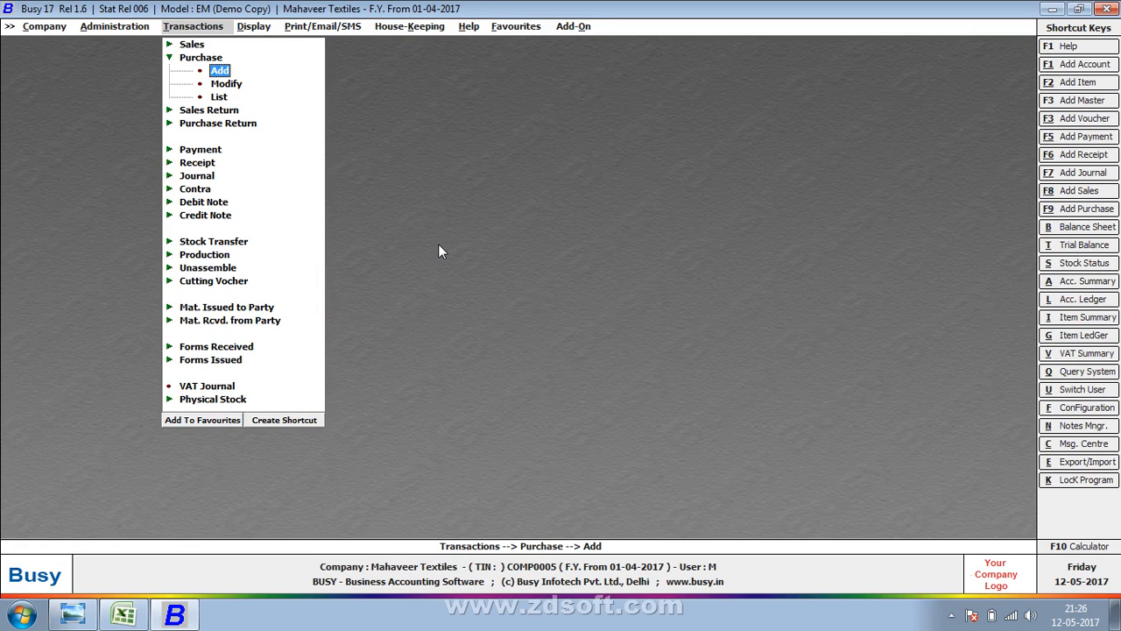
key("Down")
key("Down")
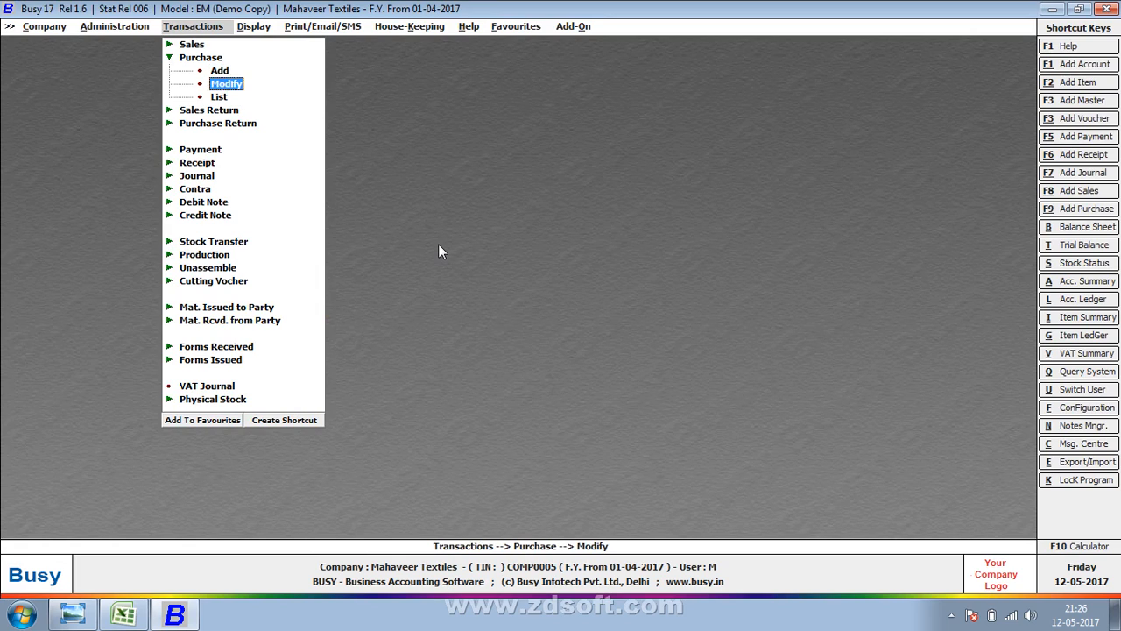
key("Return")
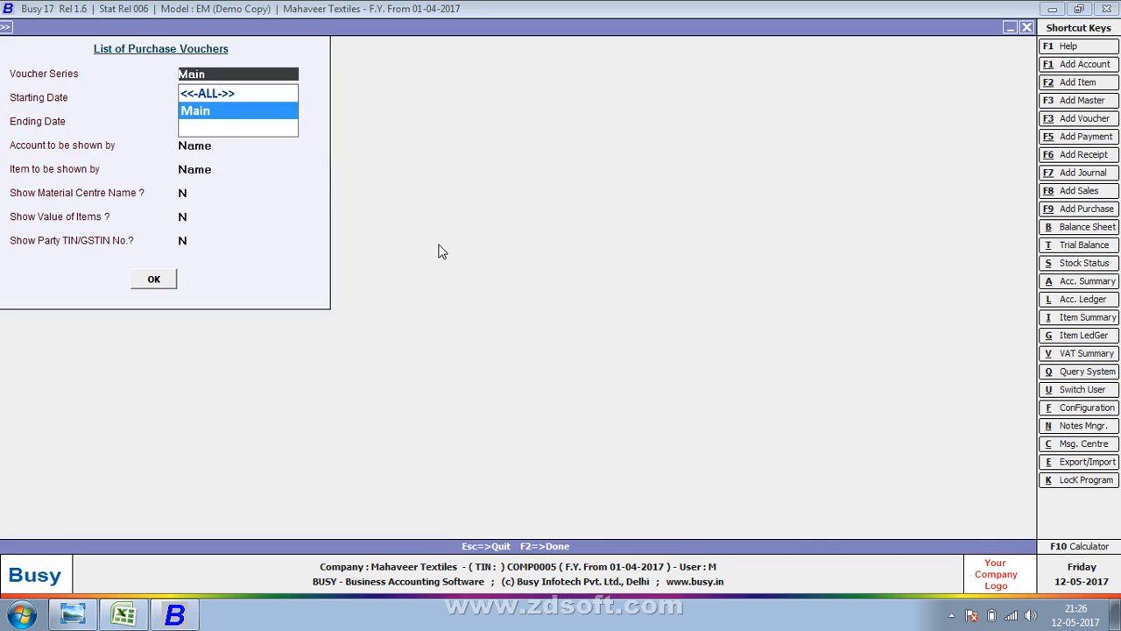
key("Return")
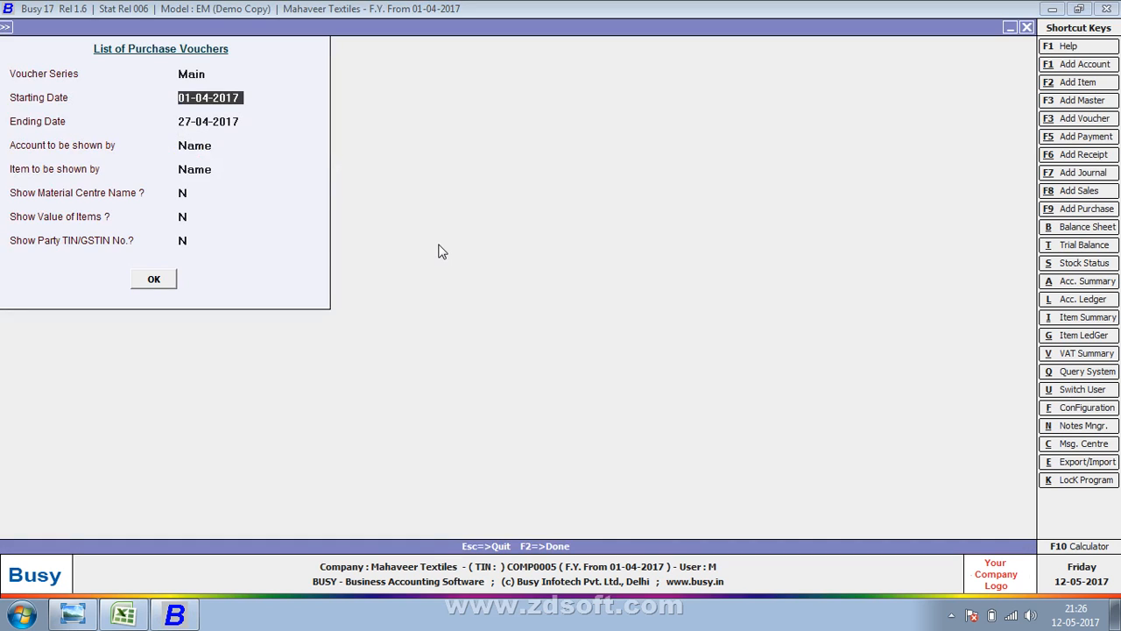
key("F2")
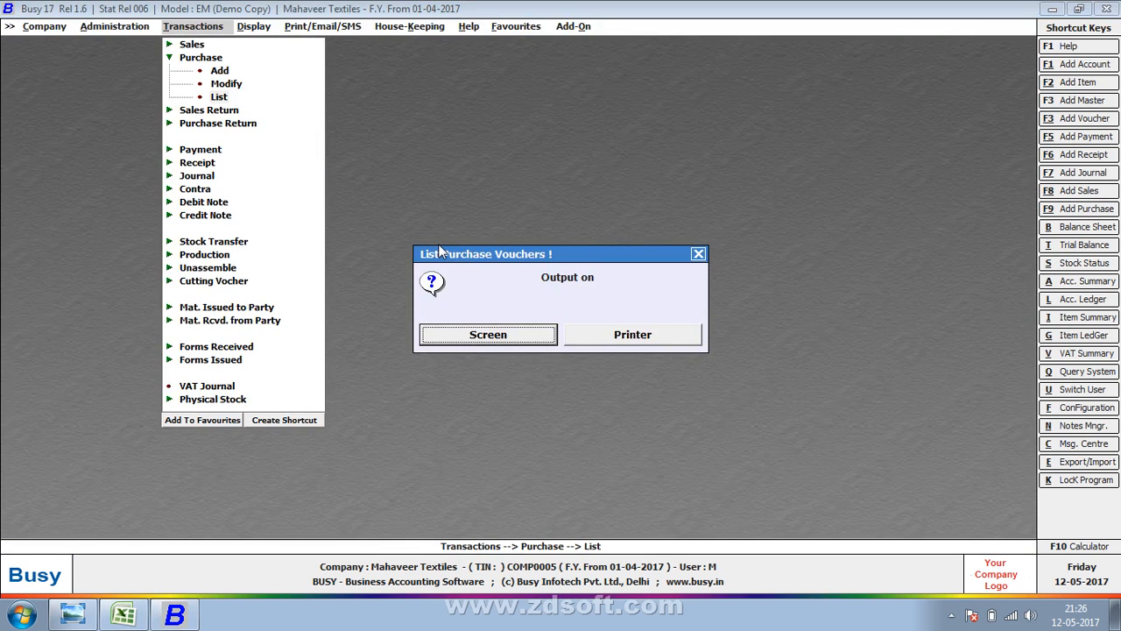
List the Main series purchase vouchers on screen for the period 01-04-2017 to 27-04-2017
key("Escape")
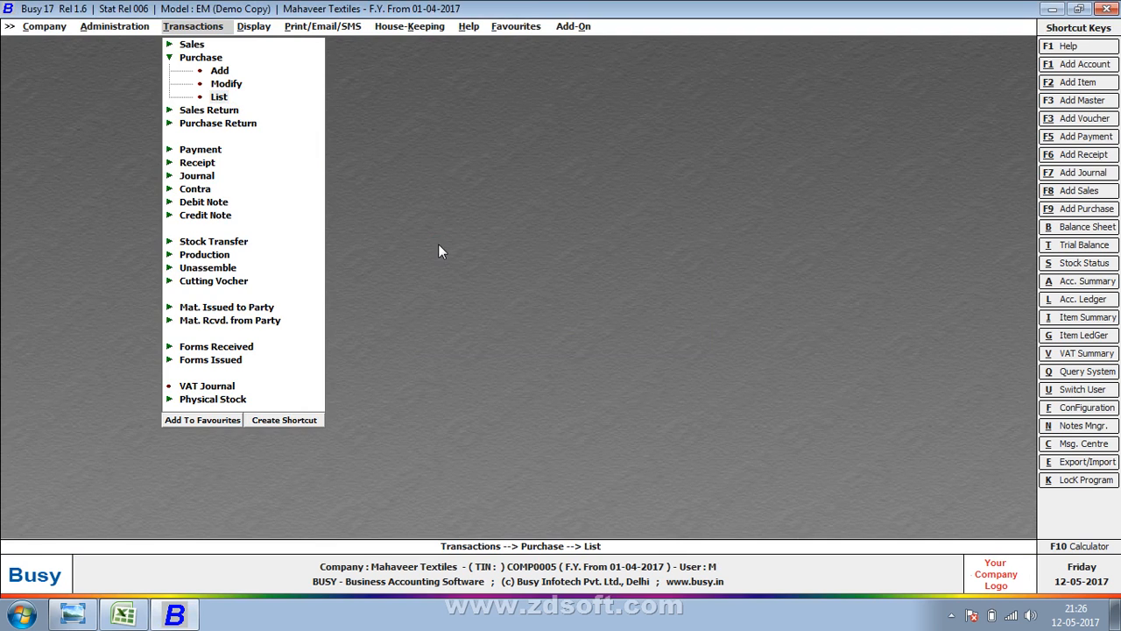
key("Return")
key("Return")
key("Return")
key("Return")
key("Return")
key("Return")
key("Return")
key("Return")
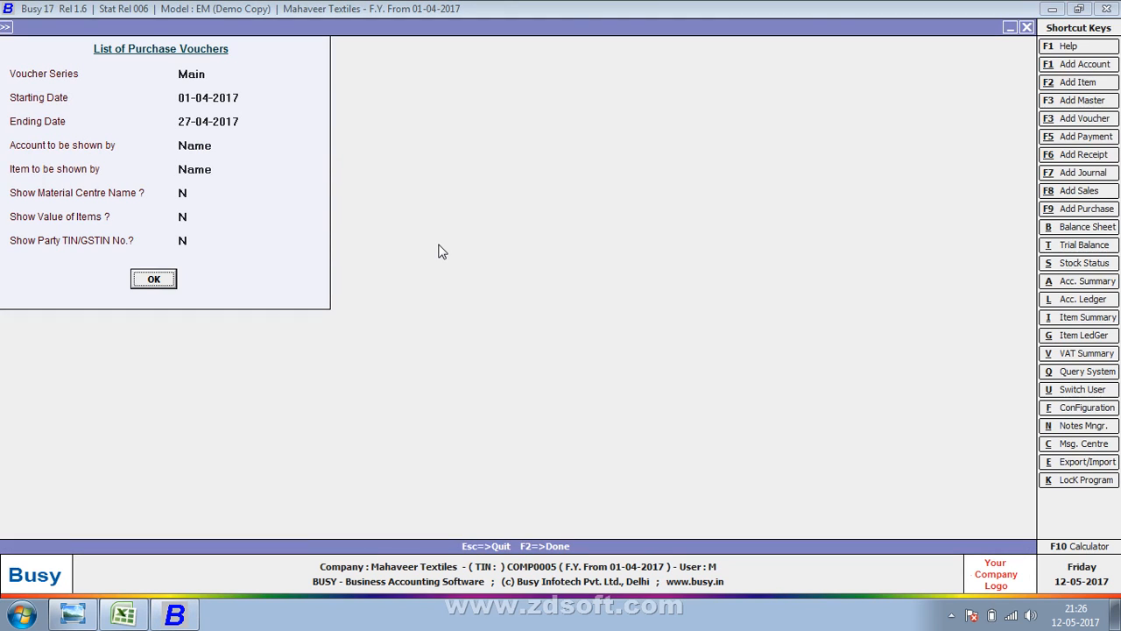
Open the SHIV KIRPA TRADERS purchase voucher dated 02-04-2017 from the list for modification
key("Down")
key("Down")
key("Down")
key("Down")
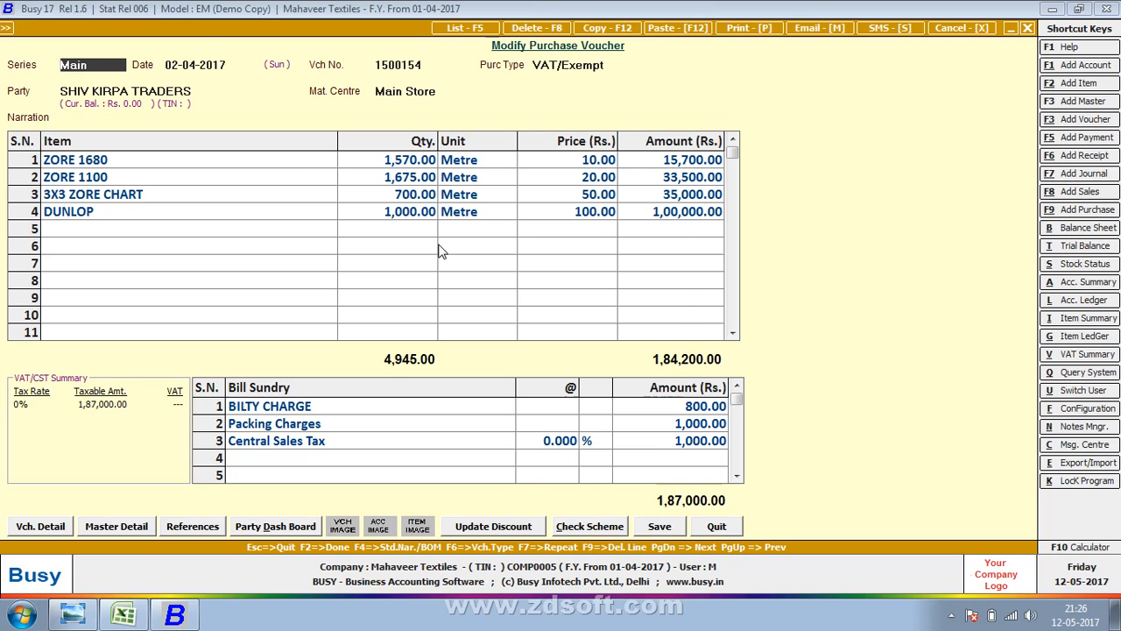
key("alt+p")
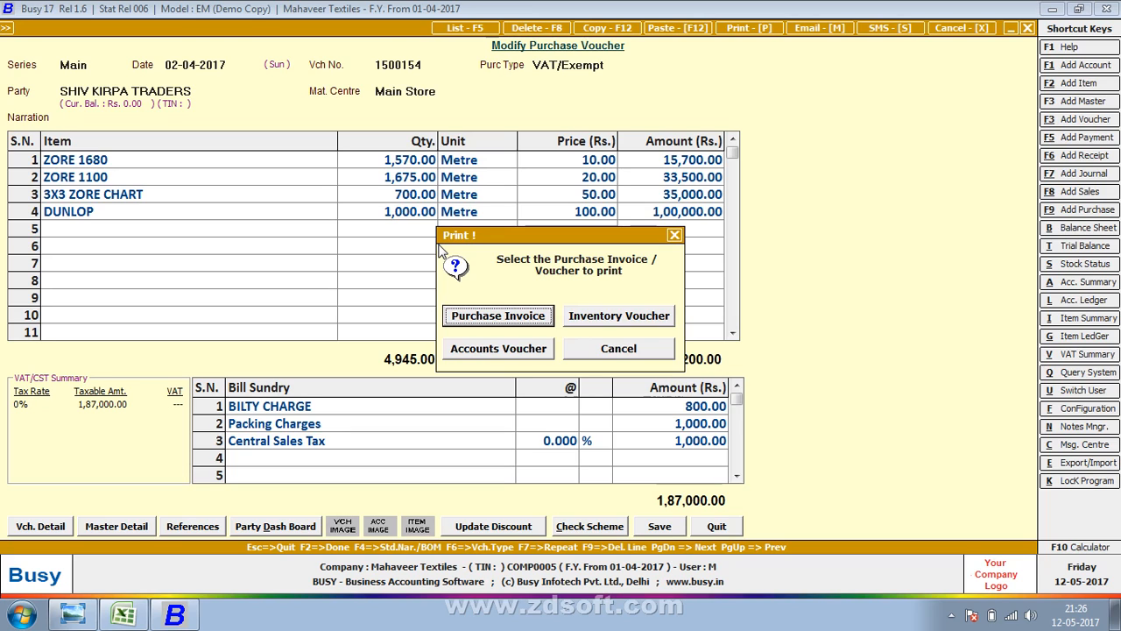
key("Escape")
key("alt+p")
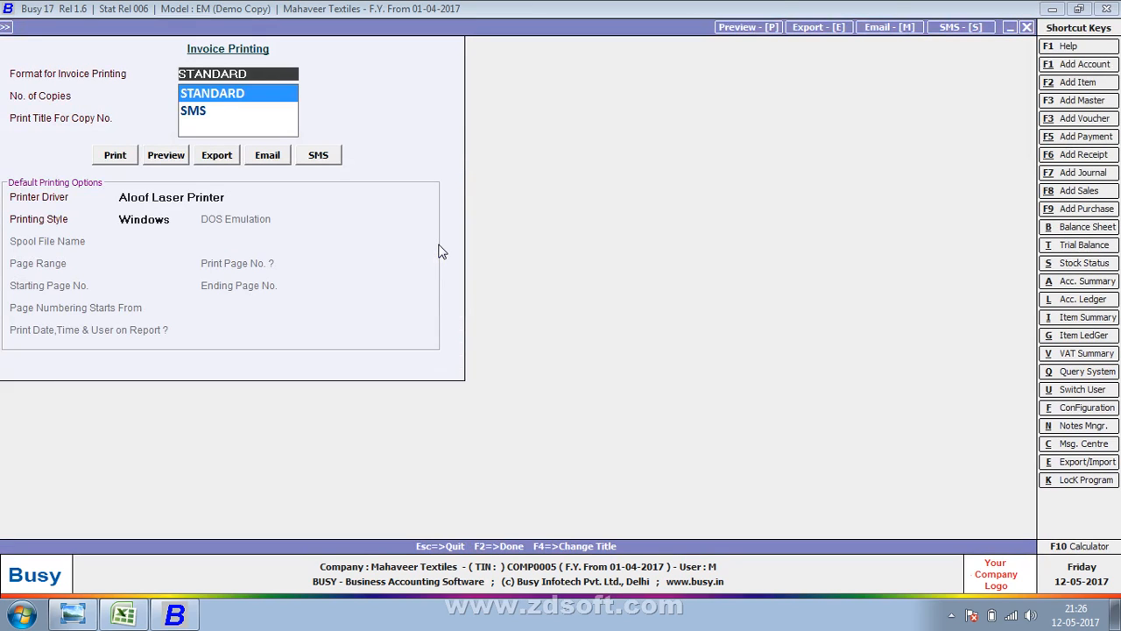
key("Escape")
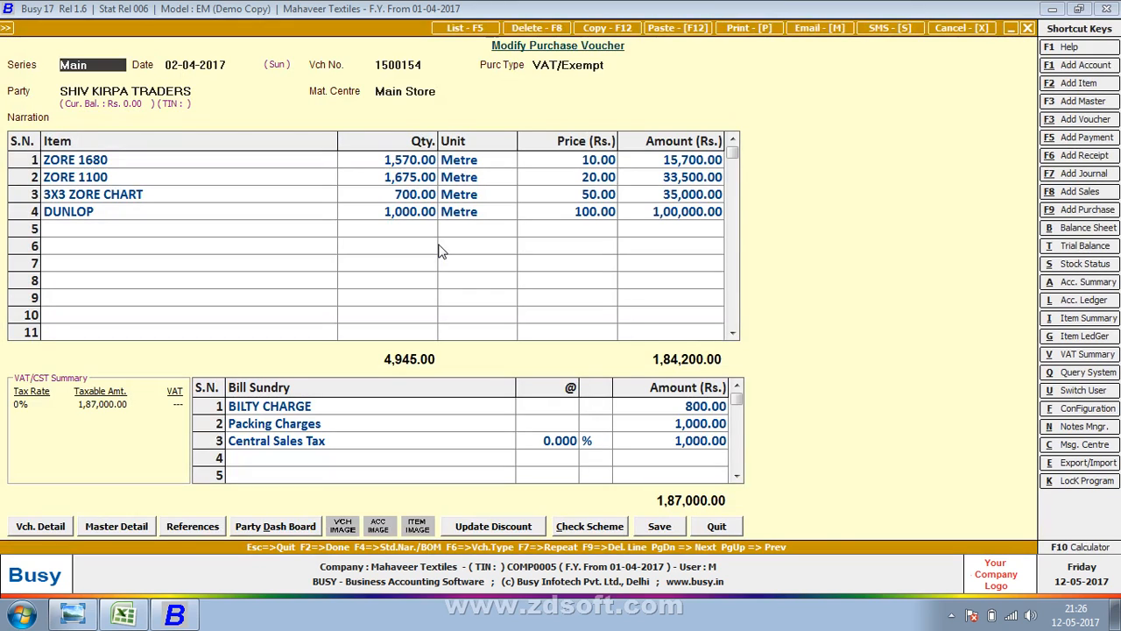
Configure the STANDARD purchase invoice format with its default settings, preview the voucher's invoice down to its end and close the preview
left_click(762, 30)
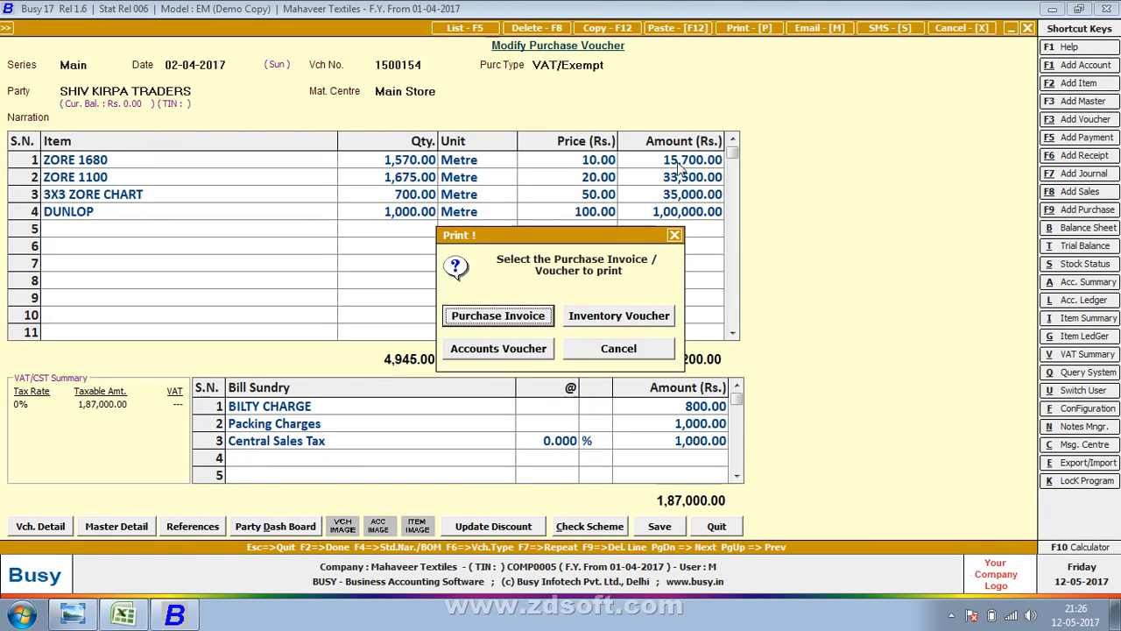
left_click(495, 323)
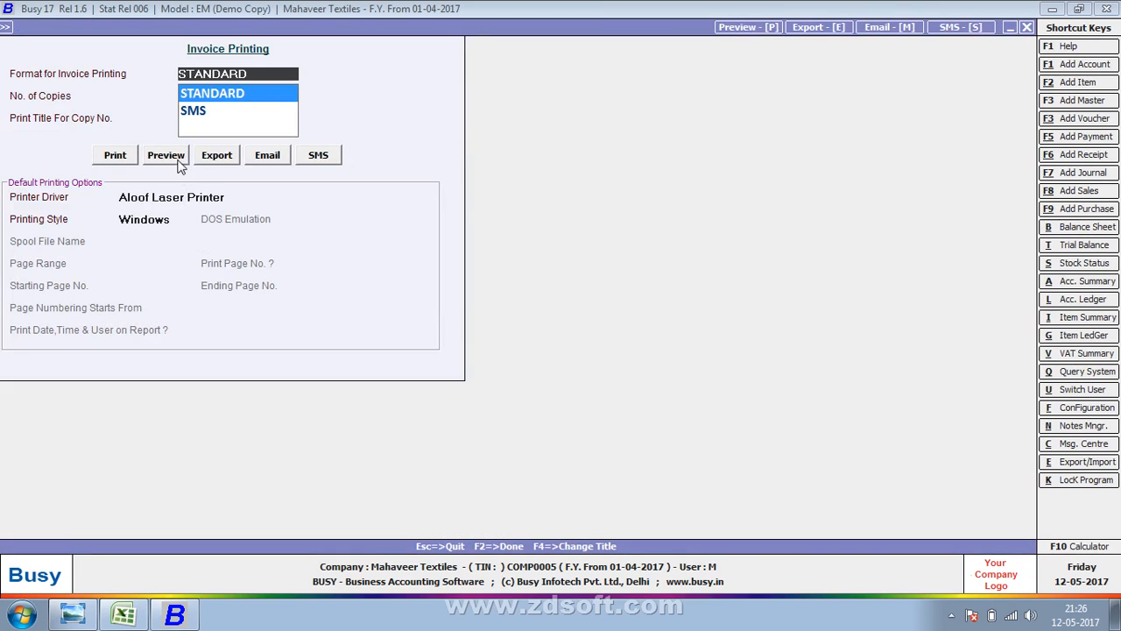
left_click(178, 161)
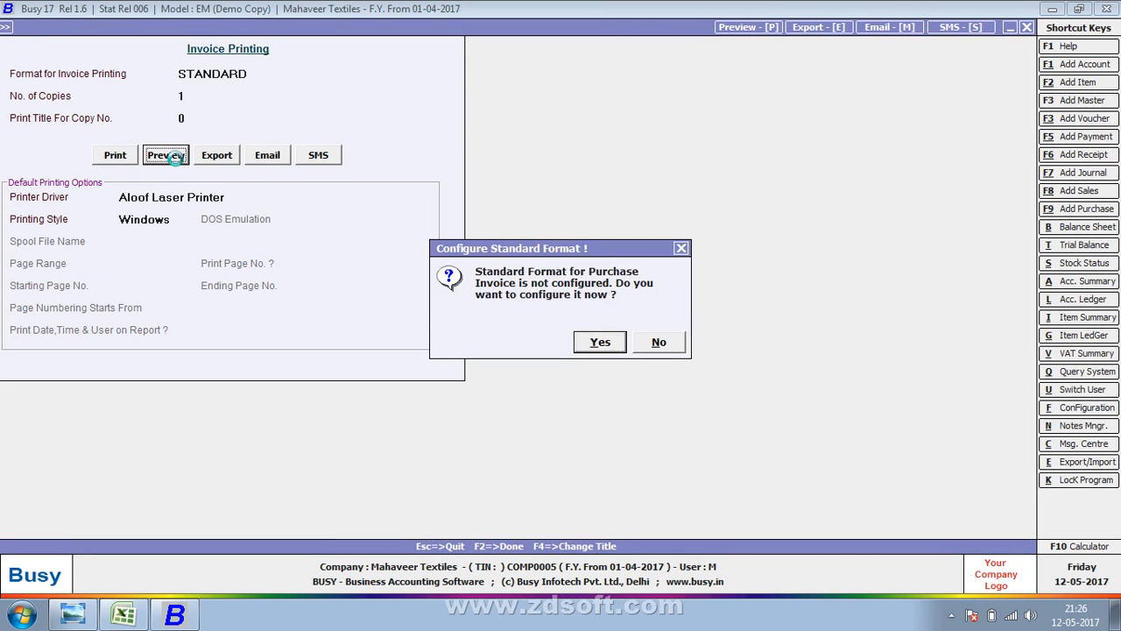
key("Return")
key("F2")
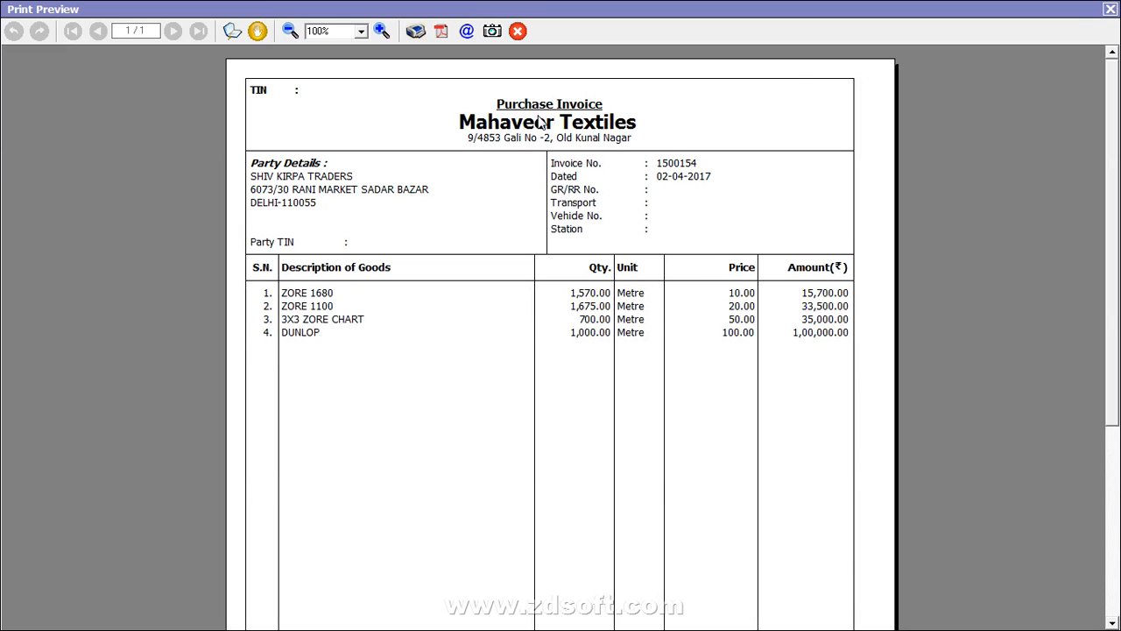
scroll(1109, 131, "down", 3)
scroll(1109, 131, "down", 5)
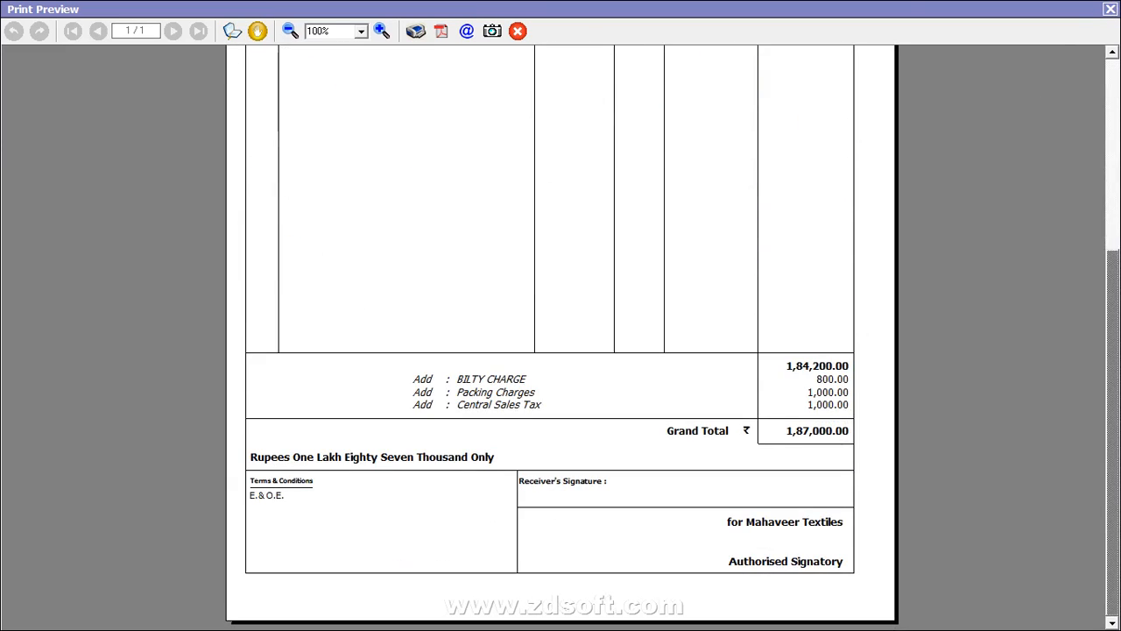
left_click(1110, 9)
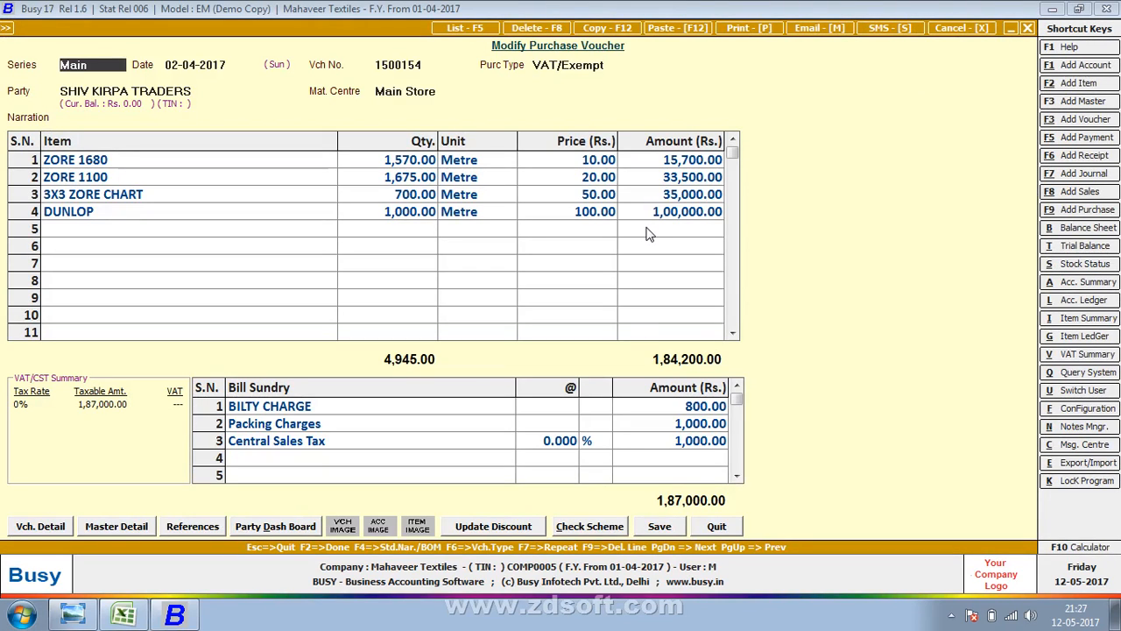
Quit the purchase voucher and its list, and collapse the Purchase transactions
key("Escape")
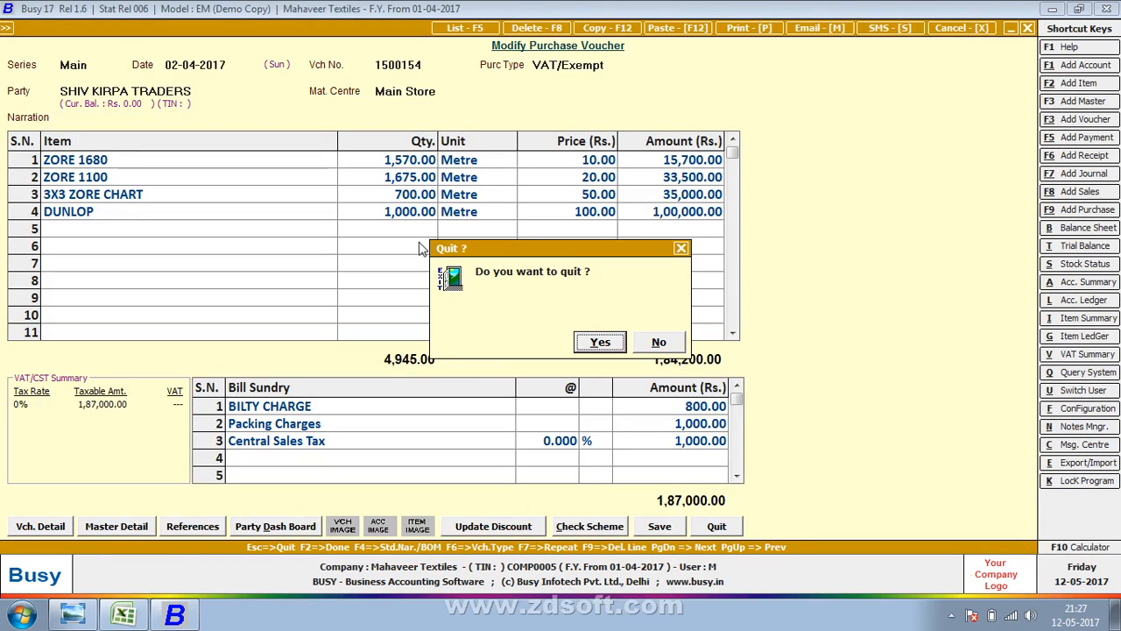
key("Return")
key("Escape")
key("Escape")
key("Escape")
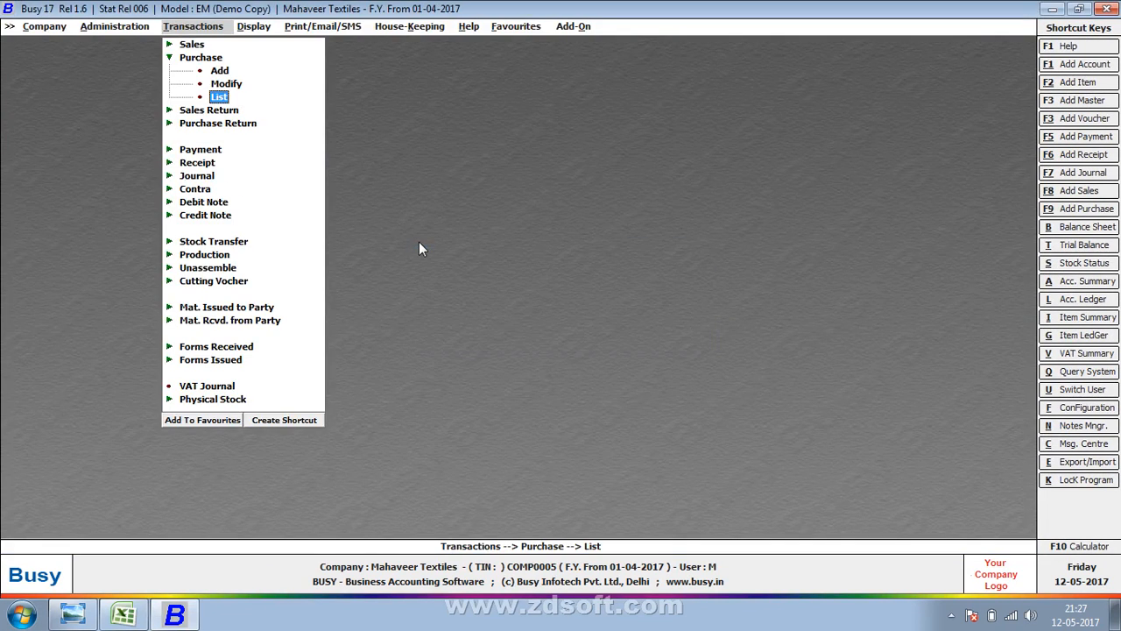
key("Escape")
Open a blank sales voucher form for adding a voucher
key("Up")
key("Up")
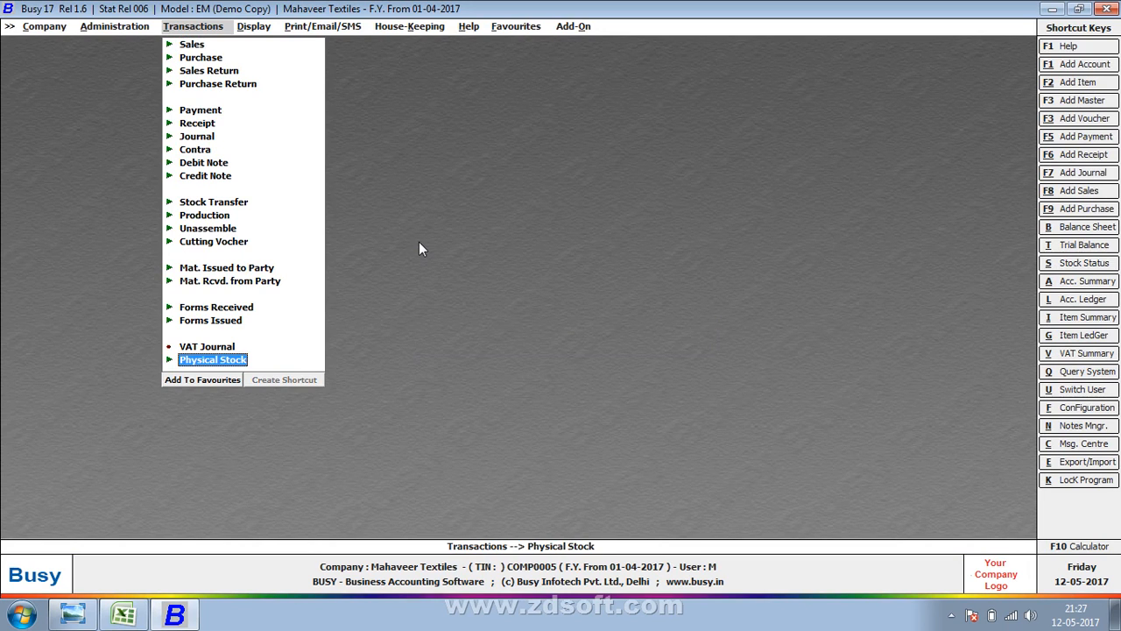
key("Down")
key("Return")
key("Return")
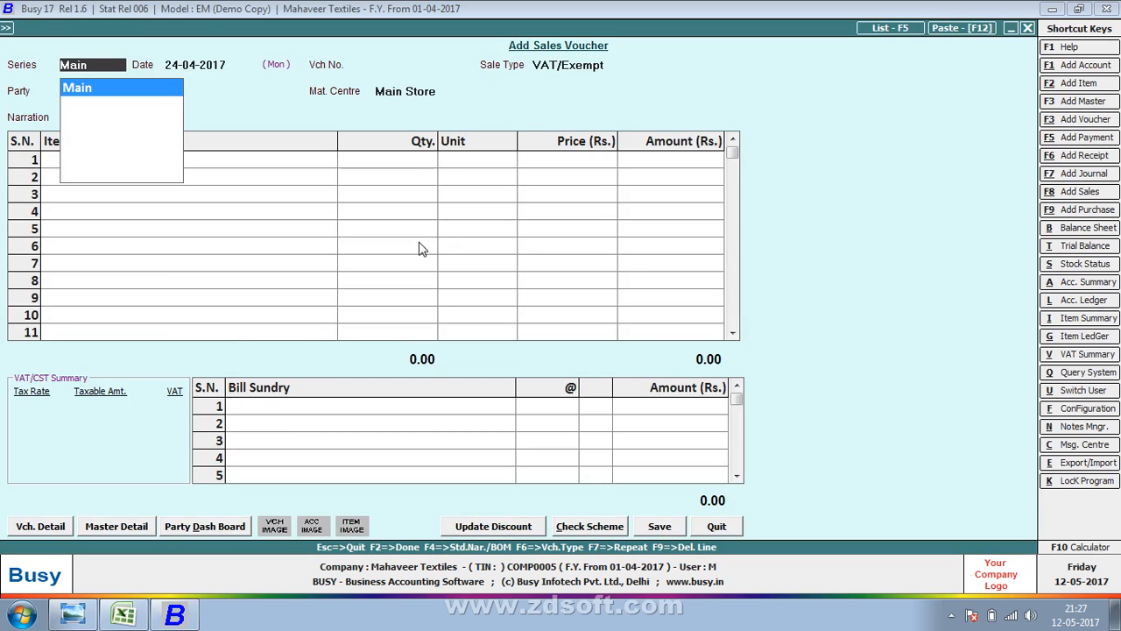
List the Main series sales vouchers from 01-04-2017 to 27-04-2017 out of the blank sales voucher form
key("F5")
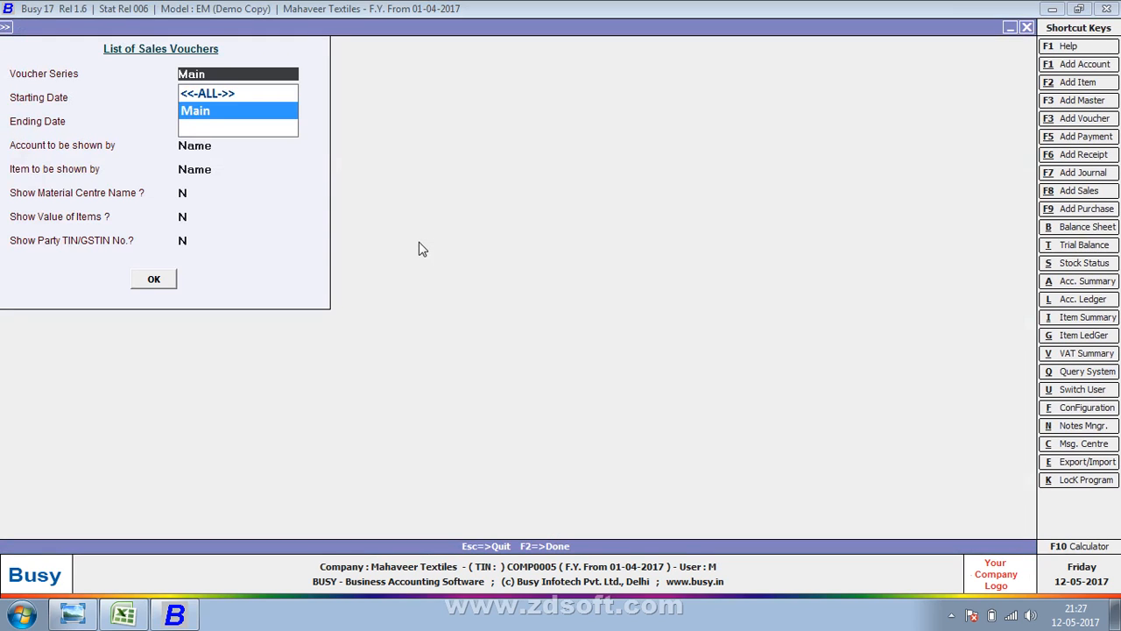
key("Return")
key("Return")
key("Return")
key("Return")
key("Return")
key("Return")
key("Return")
key("Return")
key("Return")
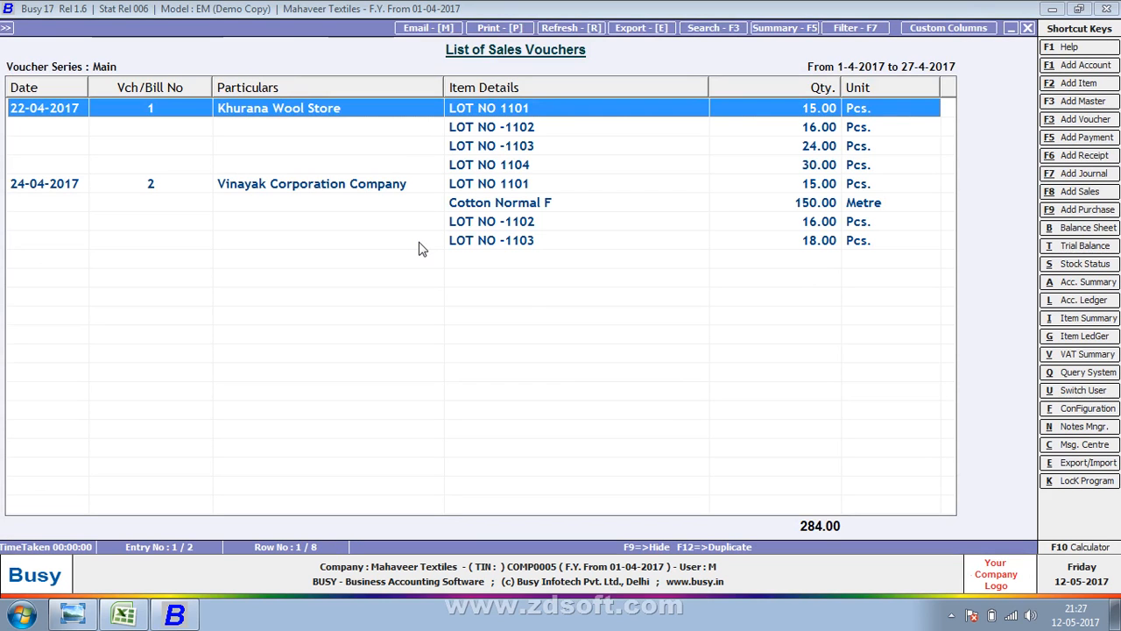
Open the Vinayak Corporation Company sales voucher dated 24-04-2017, save it and decline printing its invoice
left_click(320, 199)
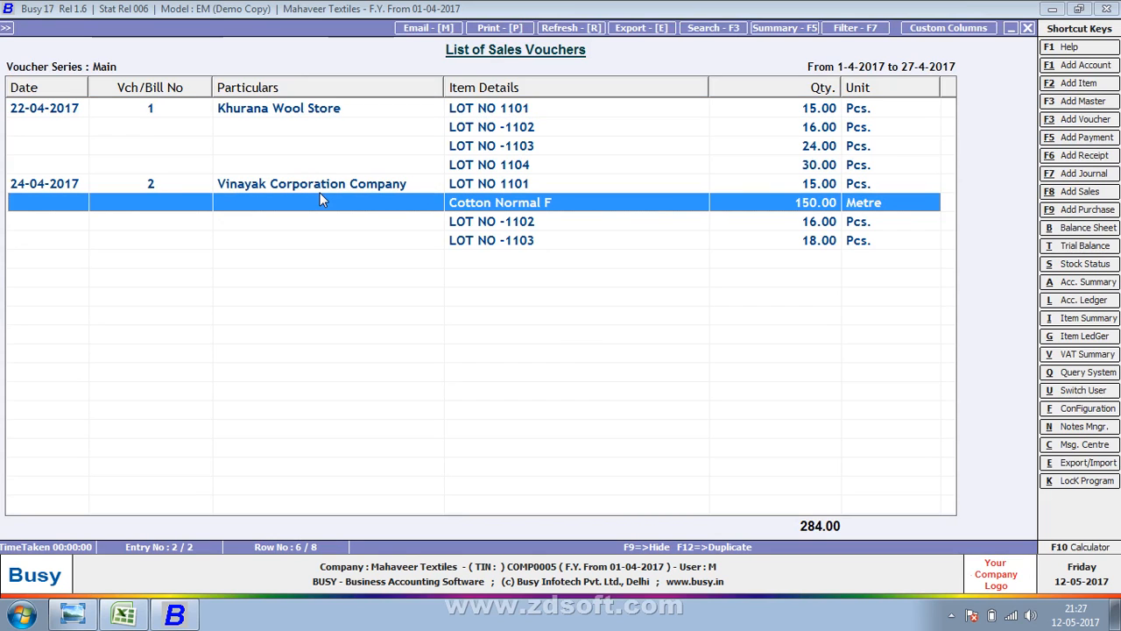
double_click(305, 191)
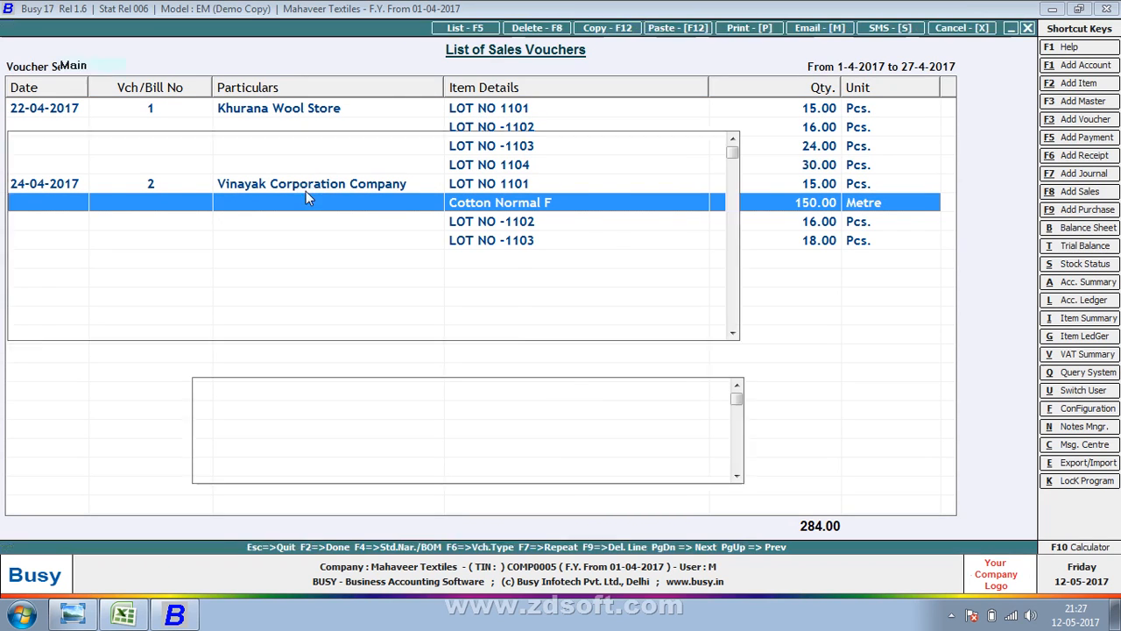
key("F2")
key("Return")
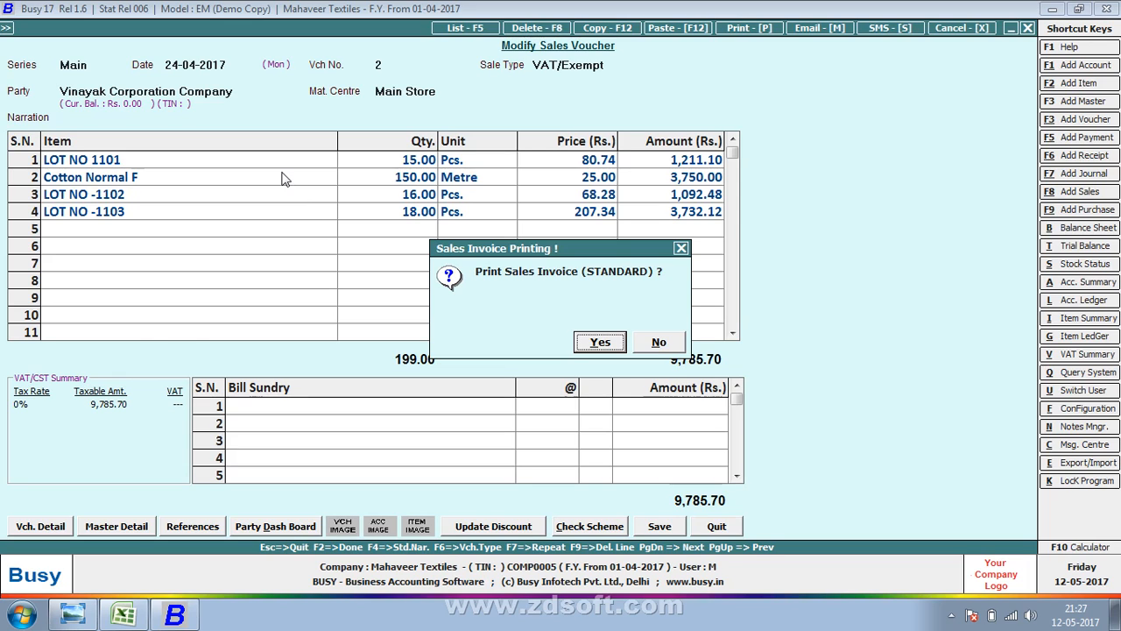
key("n")
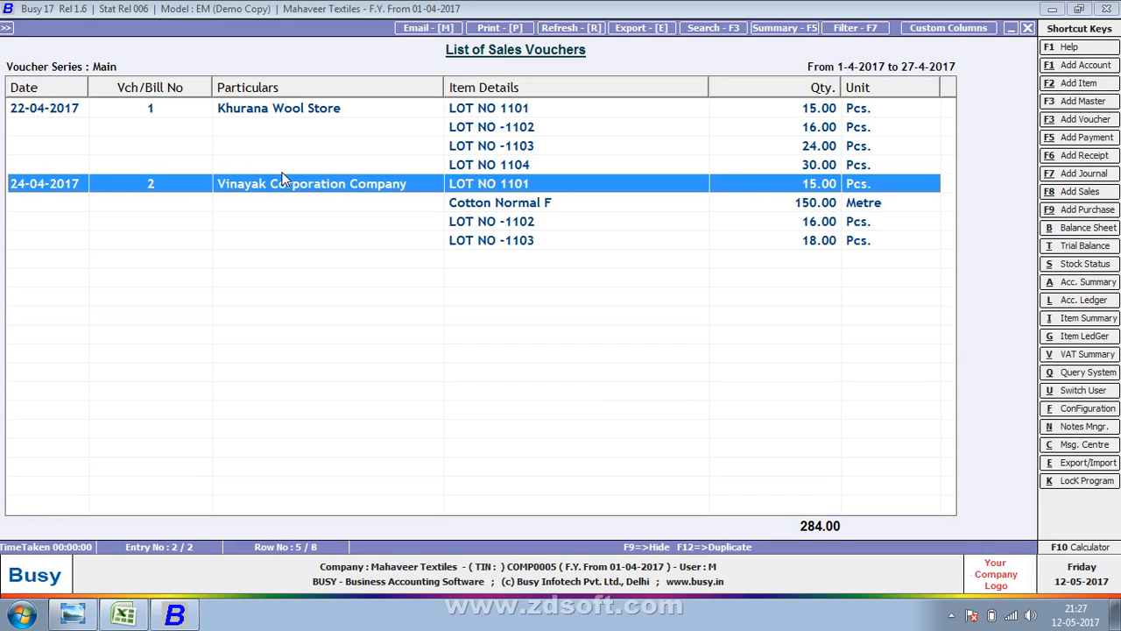
Return to the sales list options and display the vouchers again with the same series and dates
key("Escape")
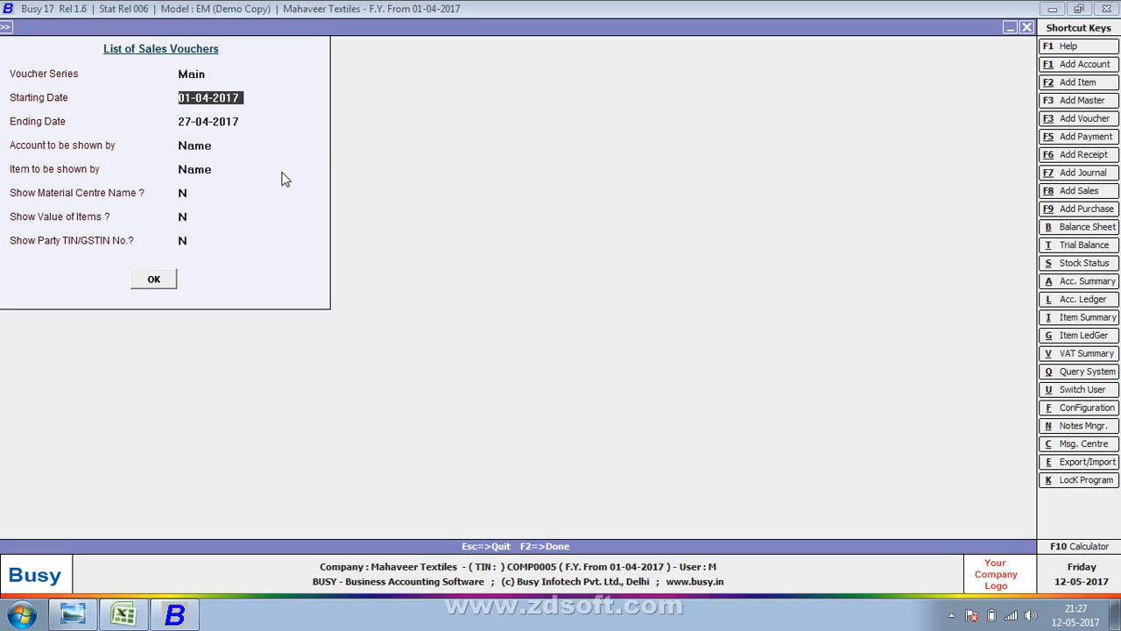
key("Return")
key("Return")
key("Return")
key("Return")
key("Return")
key("Return")
key("Return")
key("Return")
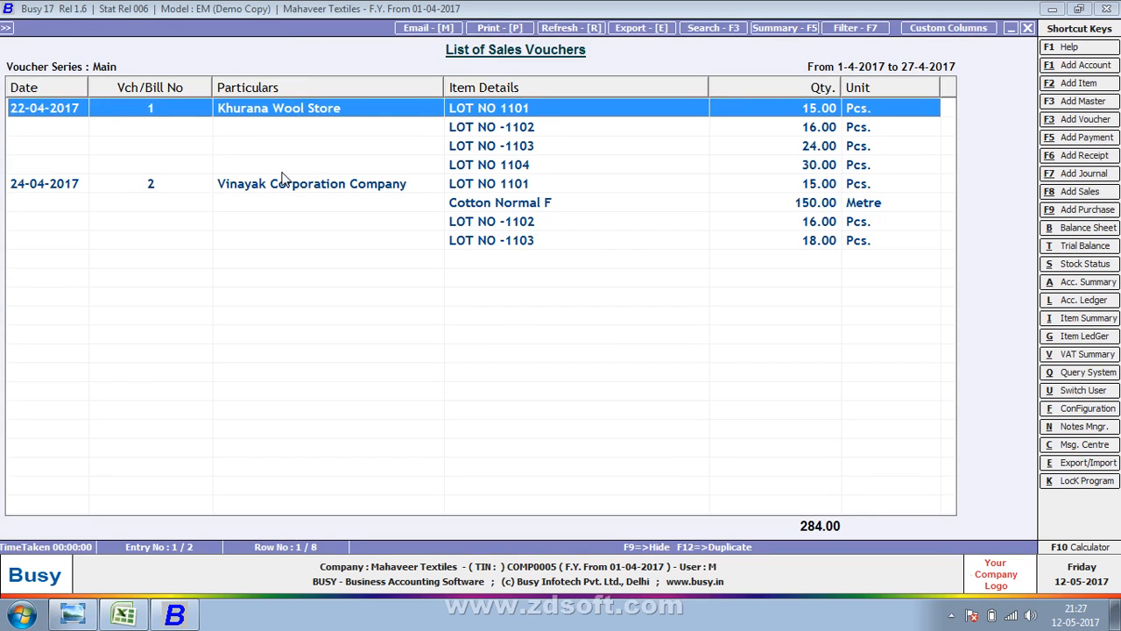
Open the Khurana Wool Store sales voucher dated 22-04-2017, close it and open it once more
key("Return")
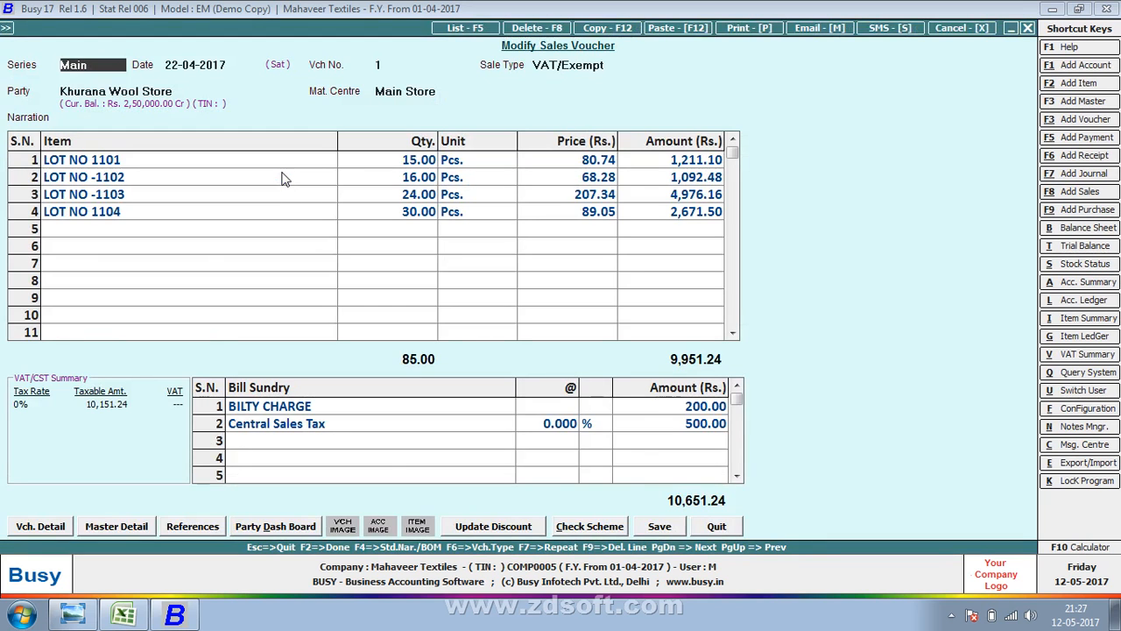
key("Escape")
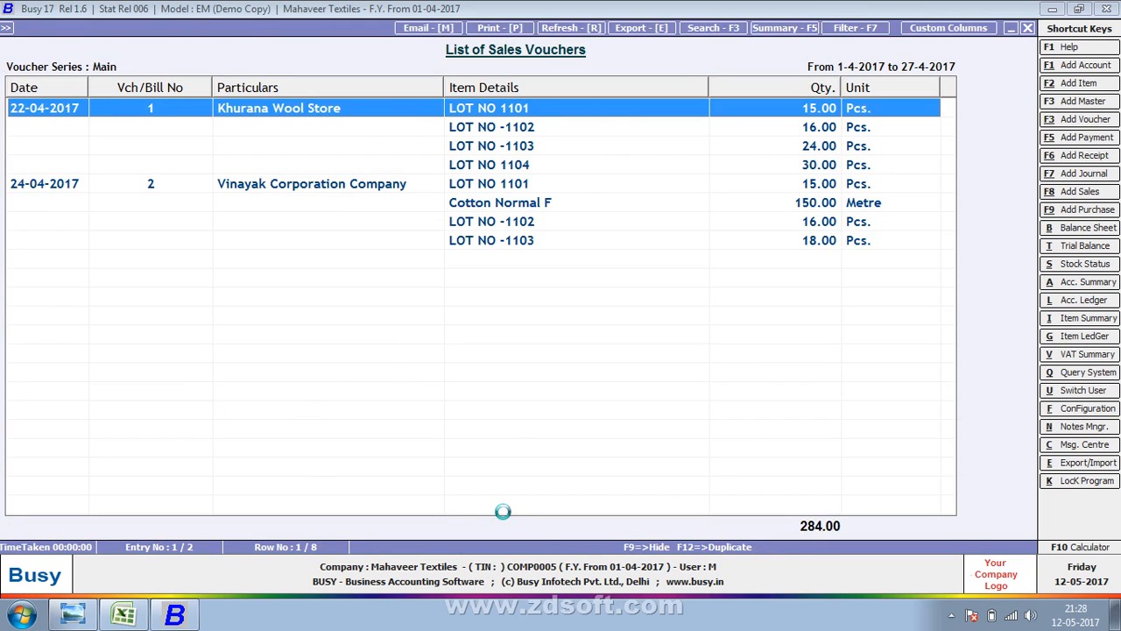
key("Return")
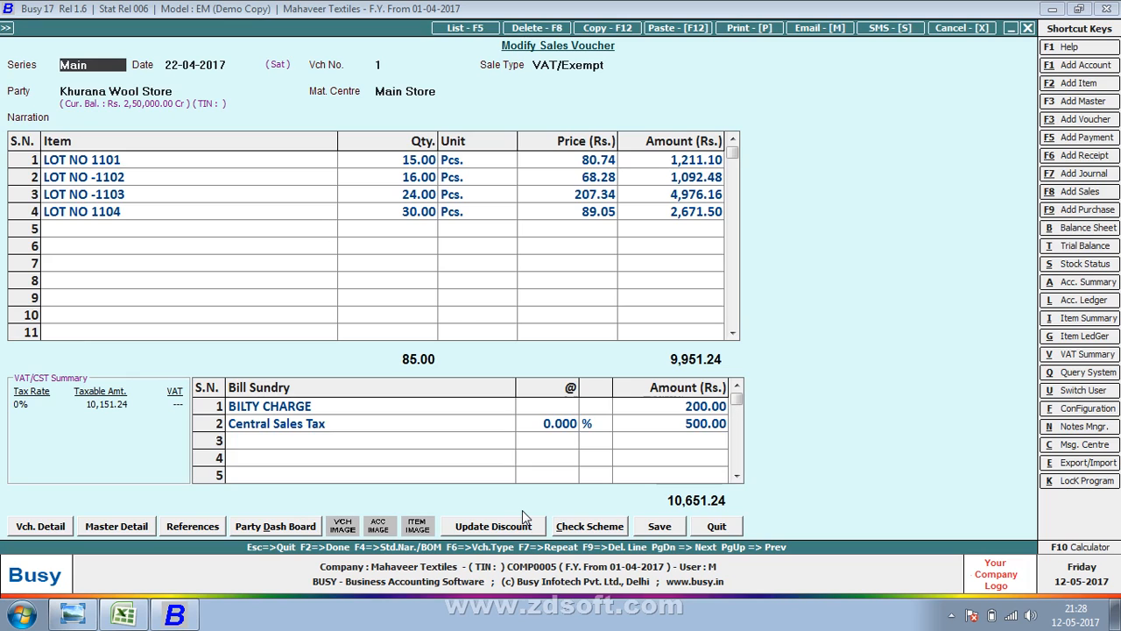
Quit the sales voucher, the sales list and the blank sales voucher form to return to the Transactions menu
key("Escape")
key("Escape")
key("Escape")
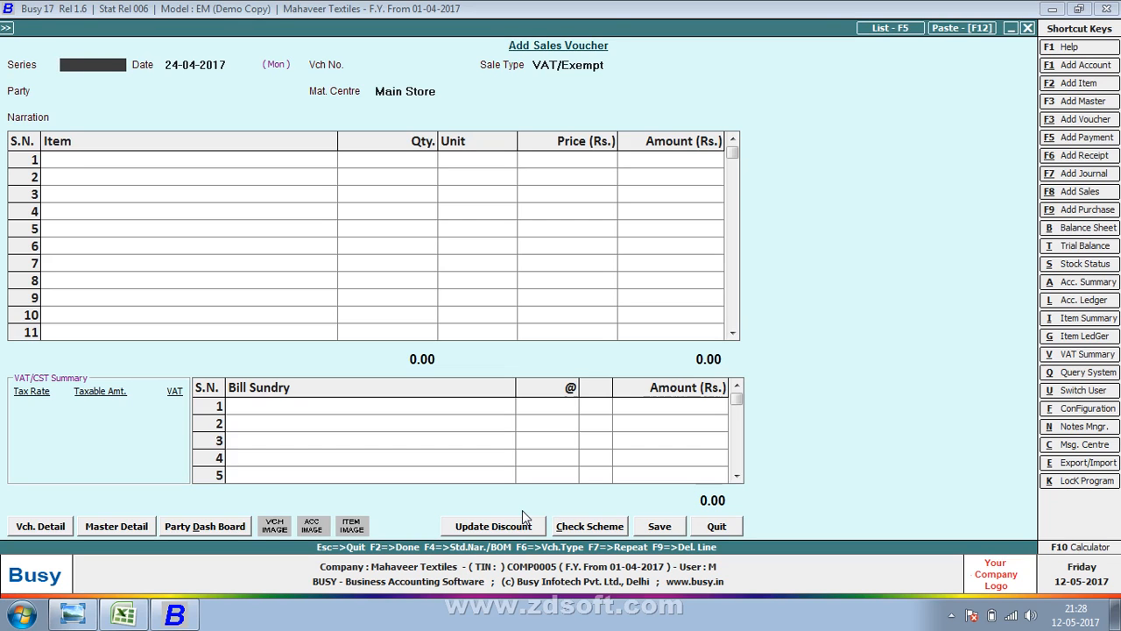
key("Escape")
key("y")
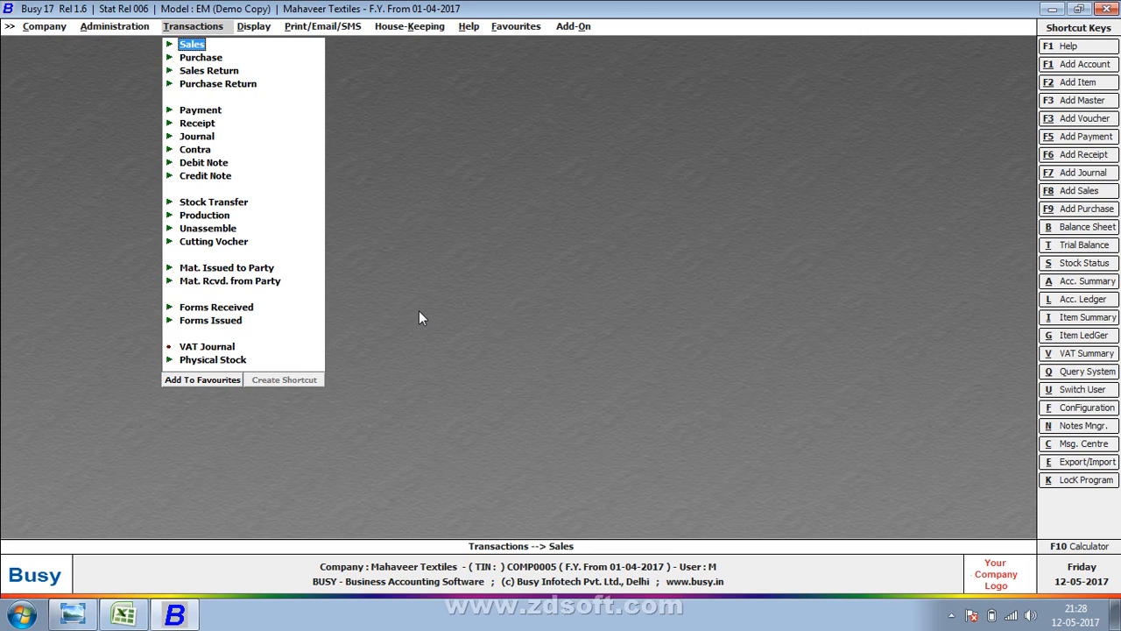
Display the account ledger of the Purchase account in the STANDARD format from 05-04-2017 to 05-04-2017
key("l")
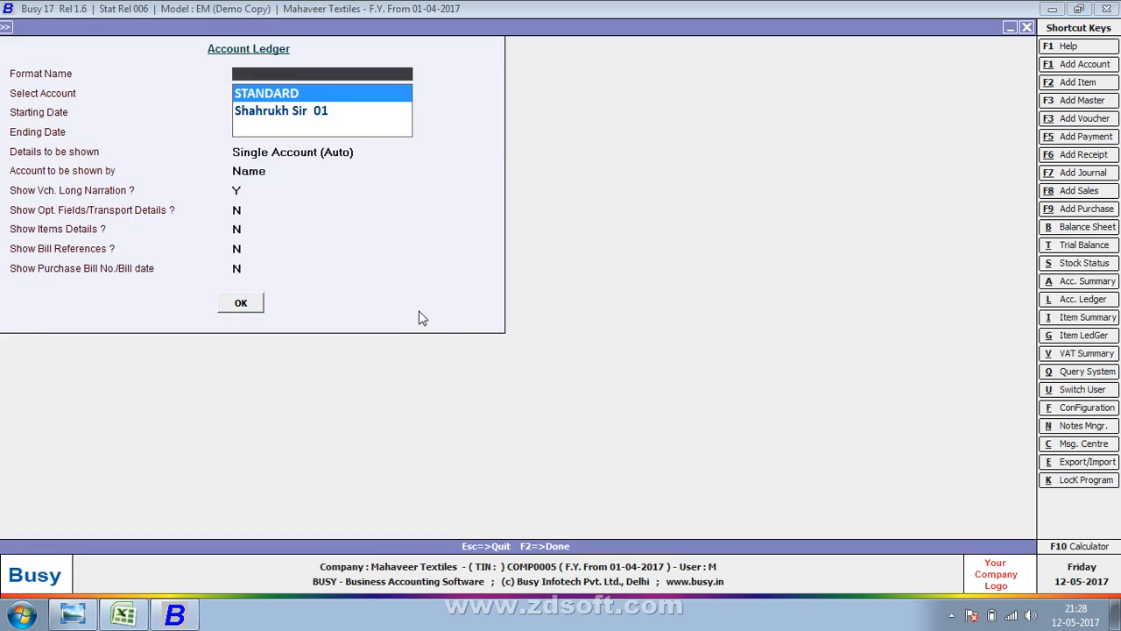
key("Return")
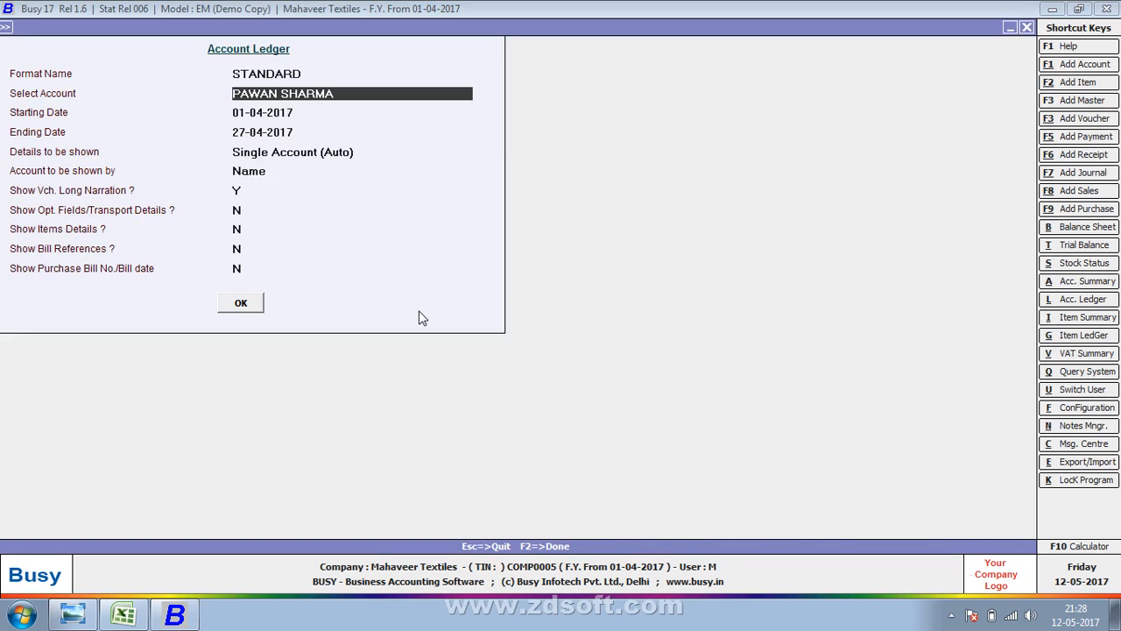
type("PURCH")
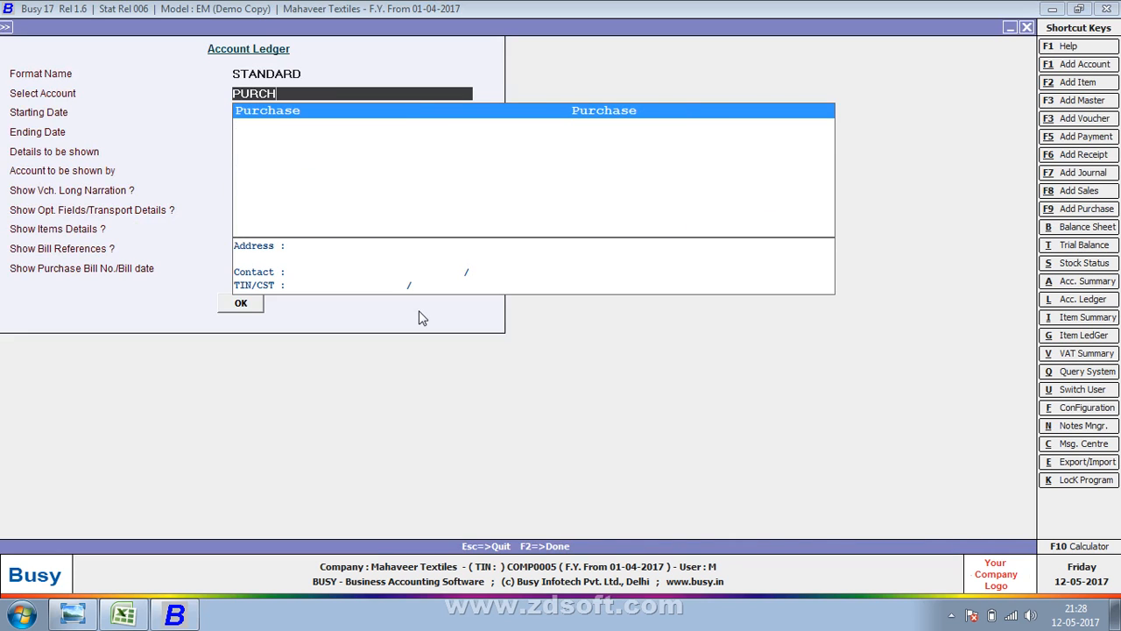
type("ASE")
key("Return")
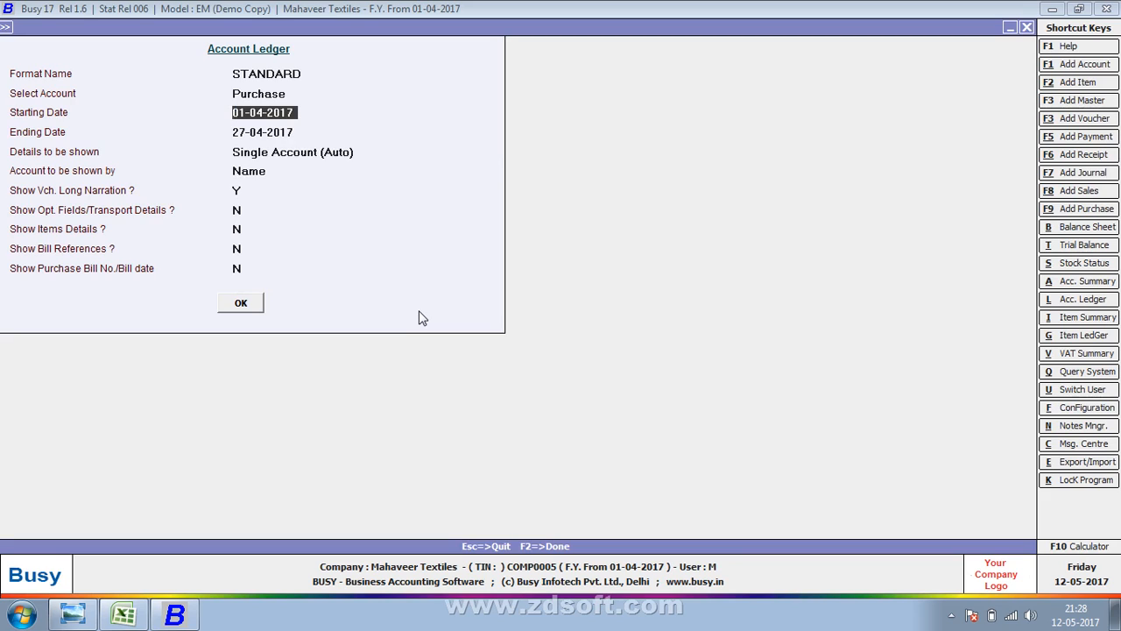
type("5-4")
key("Return")
type("5-4")
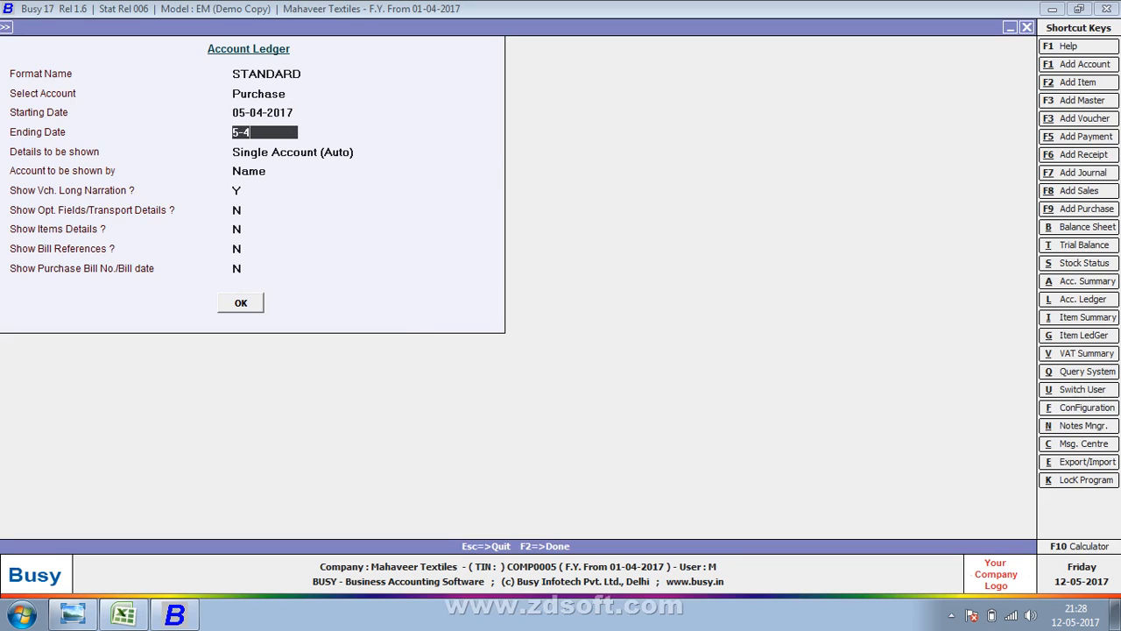
key("Return")
key("F2")
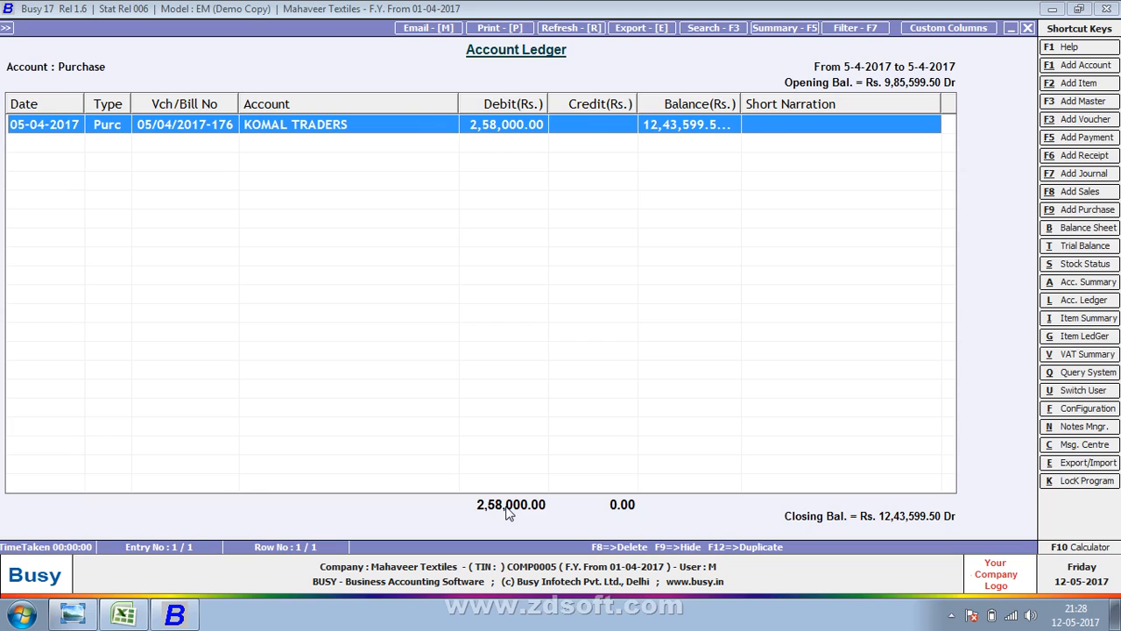
Return to the Account Ledger options and display the Purchase ledger again with the same format, dates and settings
key("Escape")
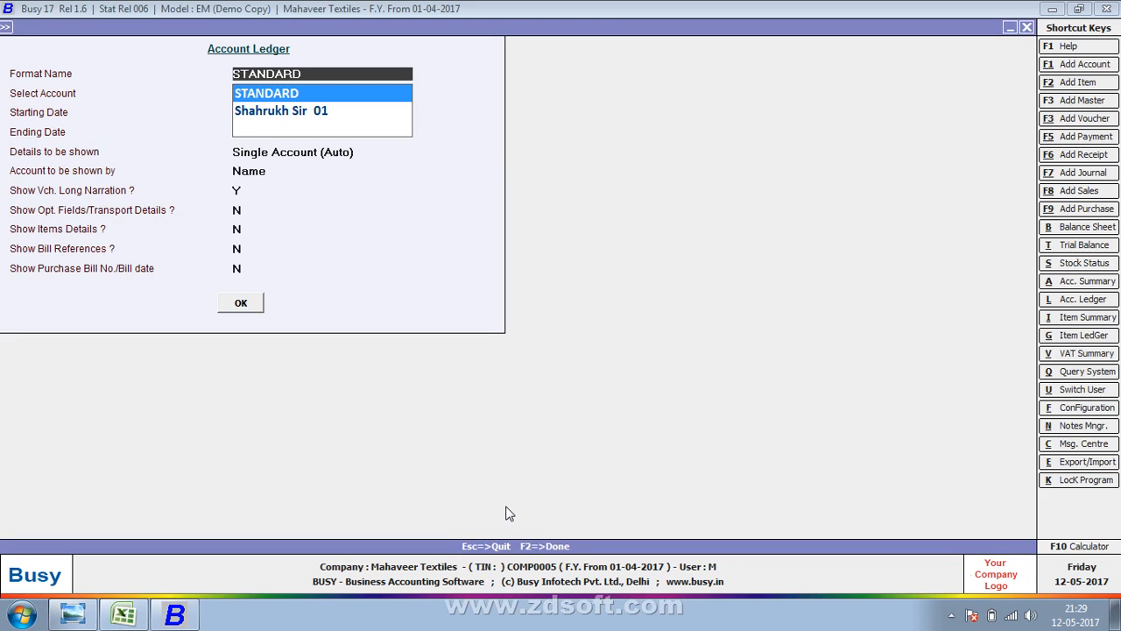
key("Return")
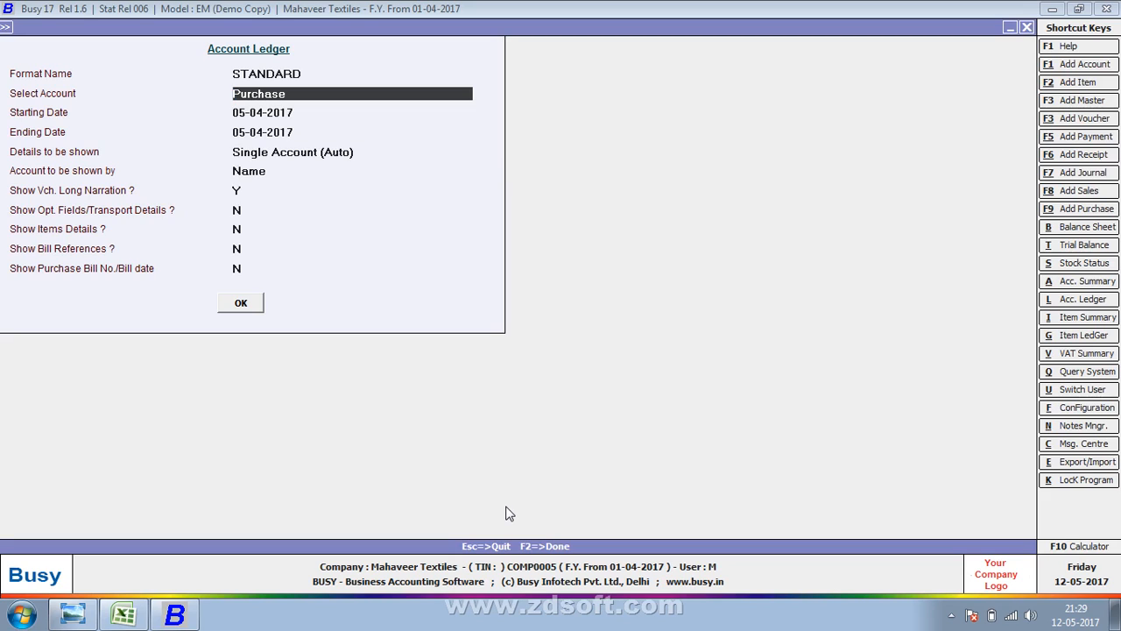
key("Return")
key("Return")
key("Return")
key("Return")
key("Return")
key("Return")
key("Return")
key("Return")
key("Return")
key("Return")
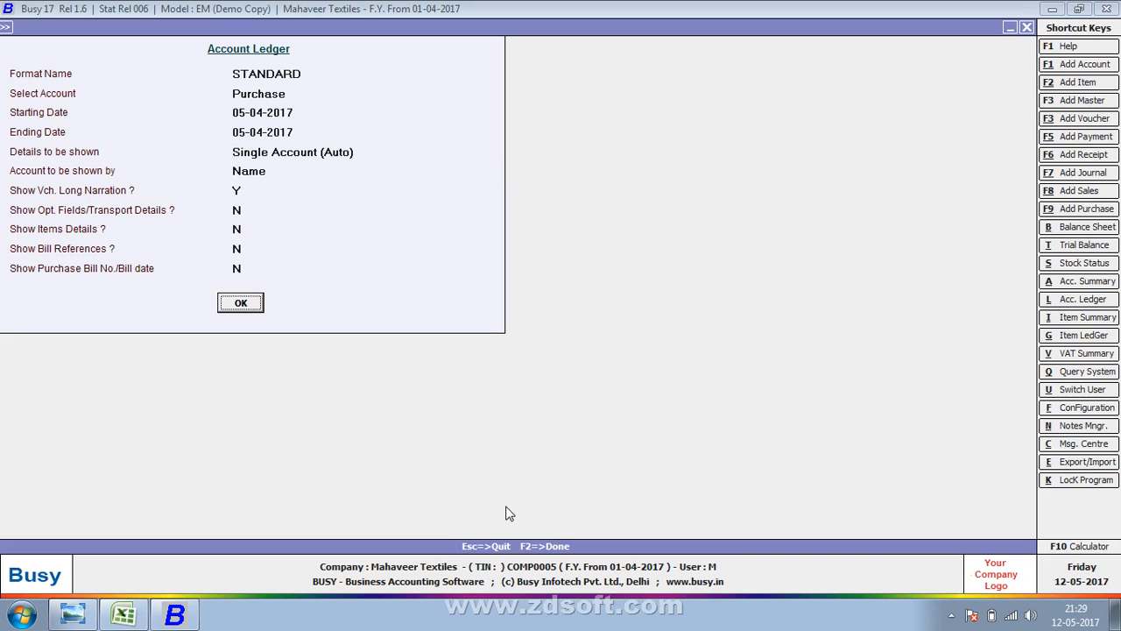
key("Return")
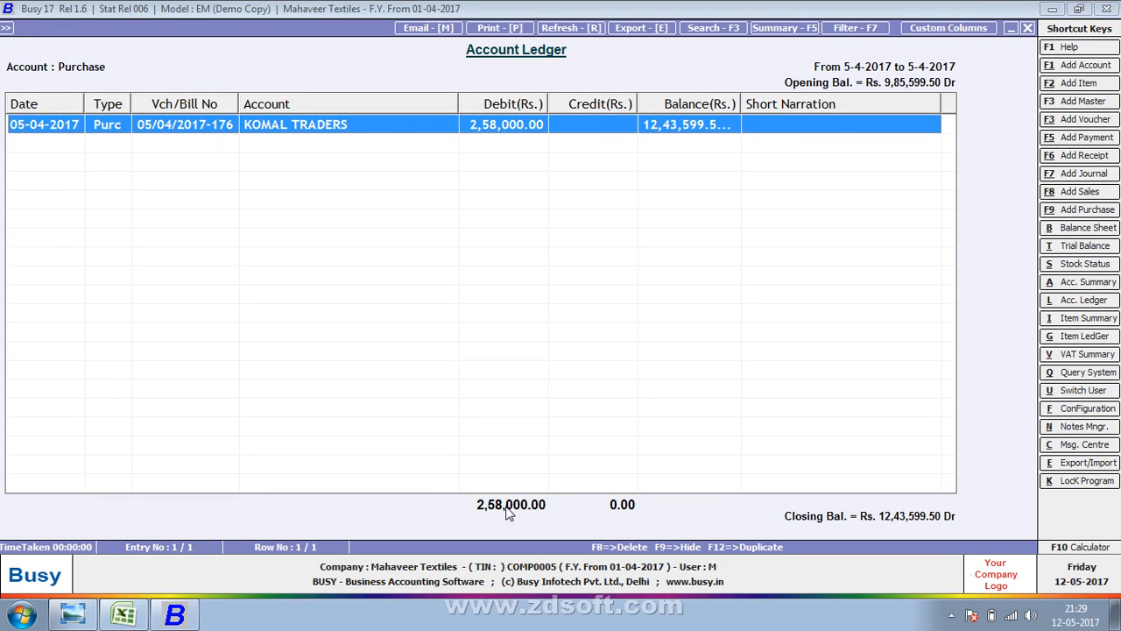
Quit the Purchase ledger and its options to return to the Transactions menu
key("Escape")
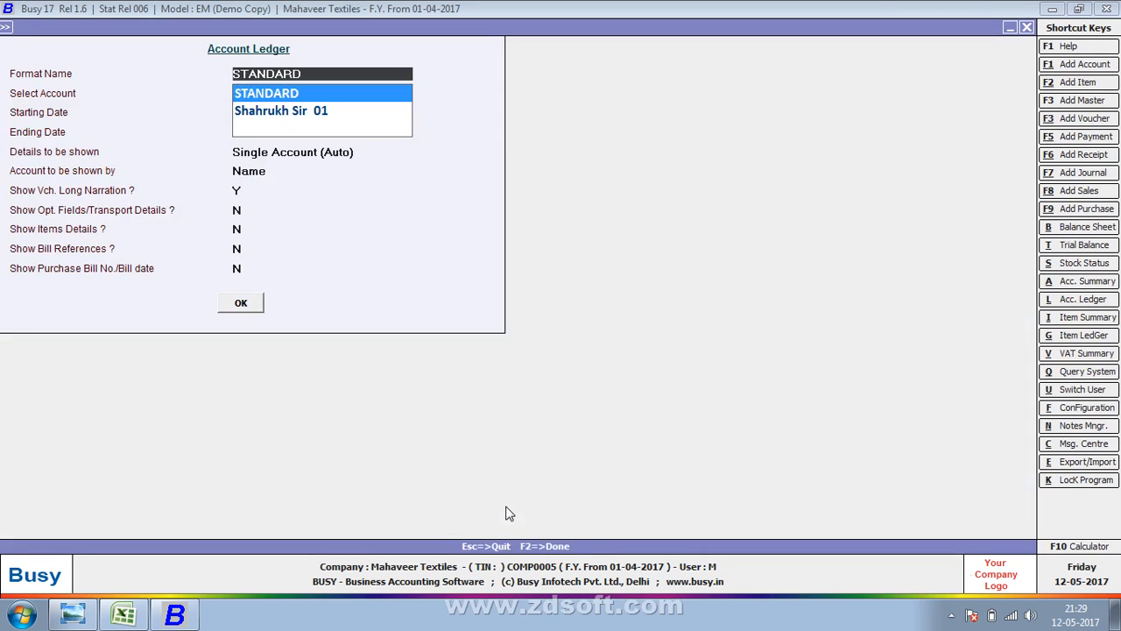
key("Escape")
key("Escape")
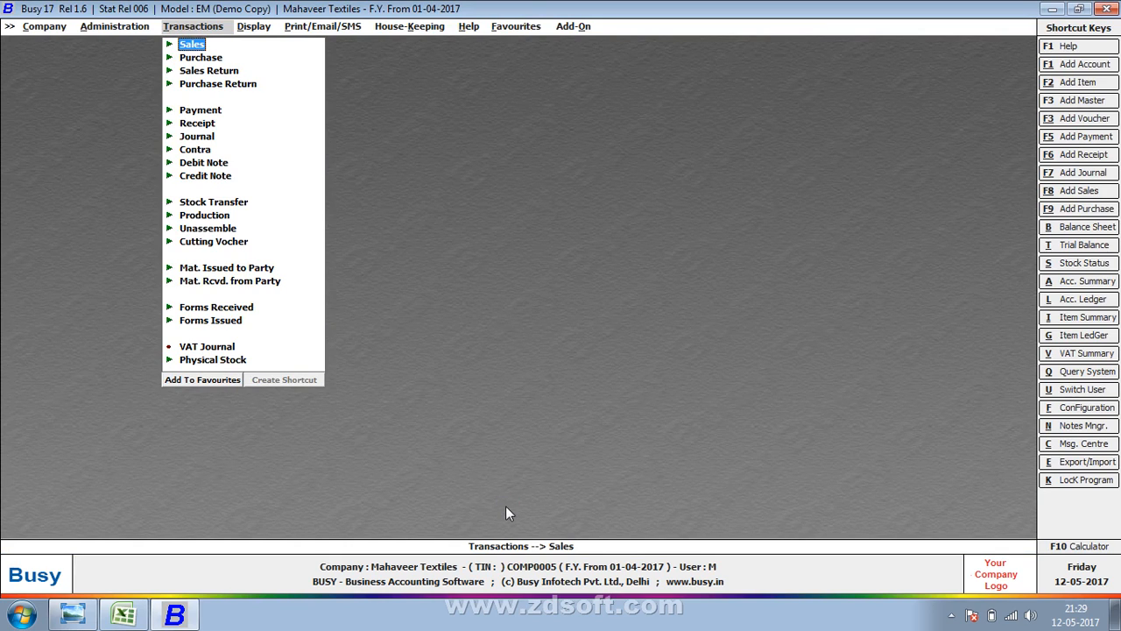
Open the item monthly summary options and select COTTON (GUJRAT) as the item
key("alt+i")
key("F2")
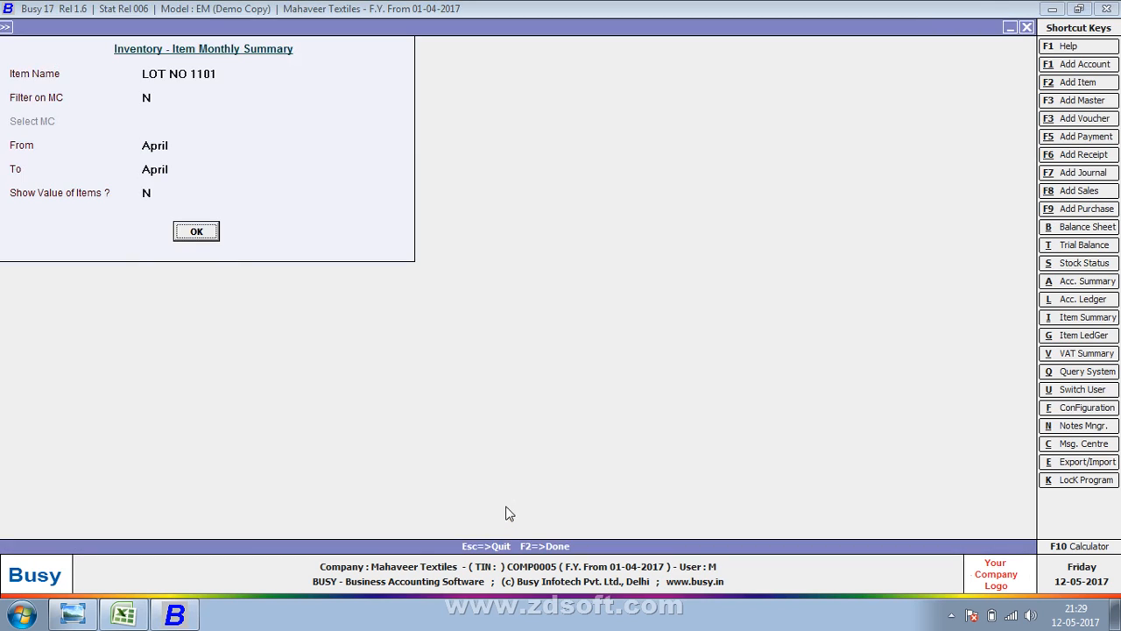
key("Up")
key("Up")
key("Up")
key("Up")
key("Up")
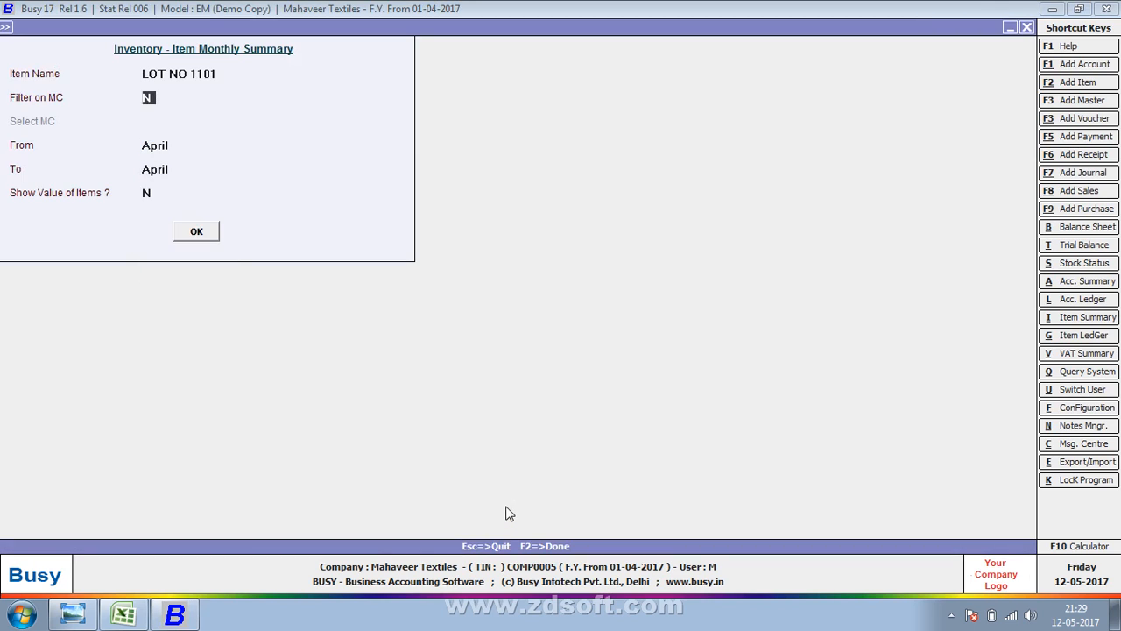
type("A")
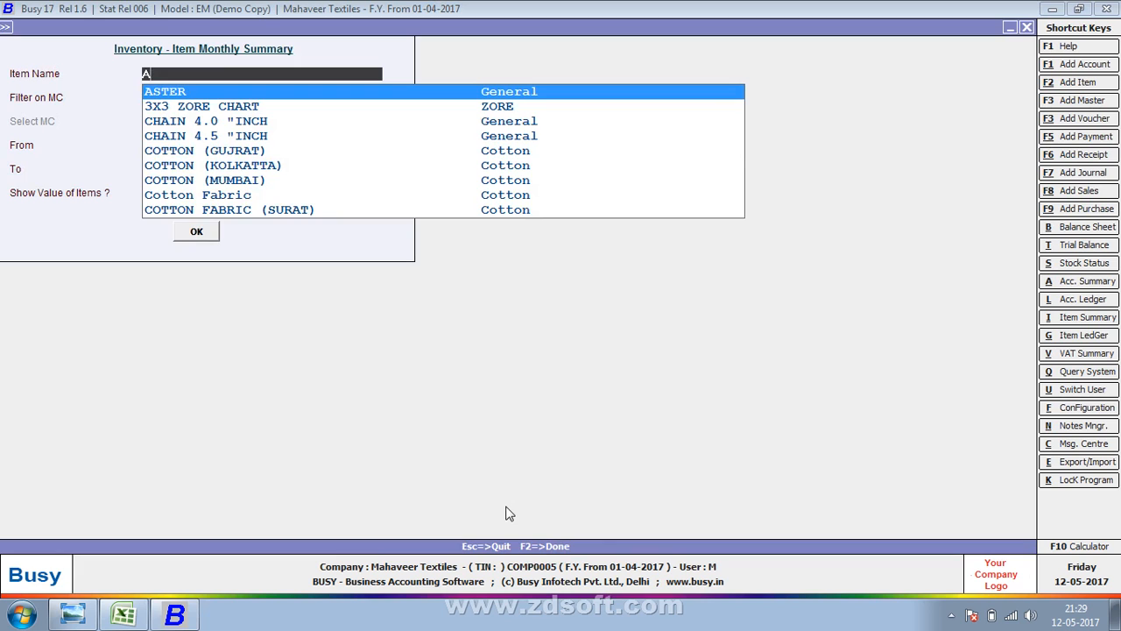
key("Down")
key("Down")
key("Down")
key("Down")
key("Return")
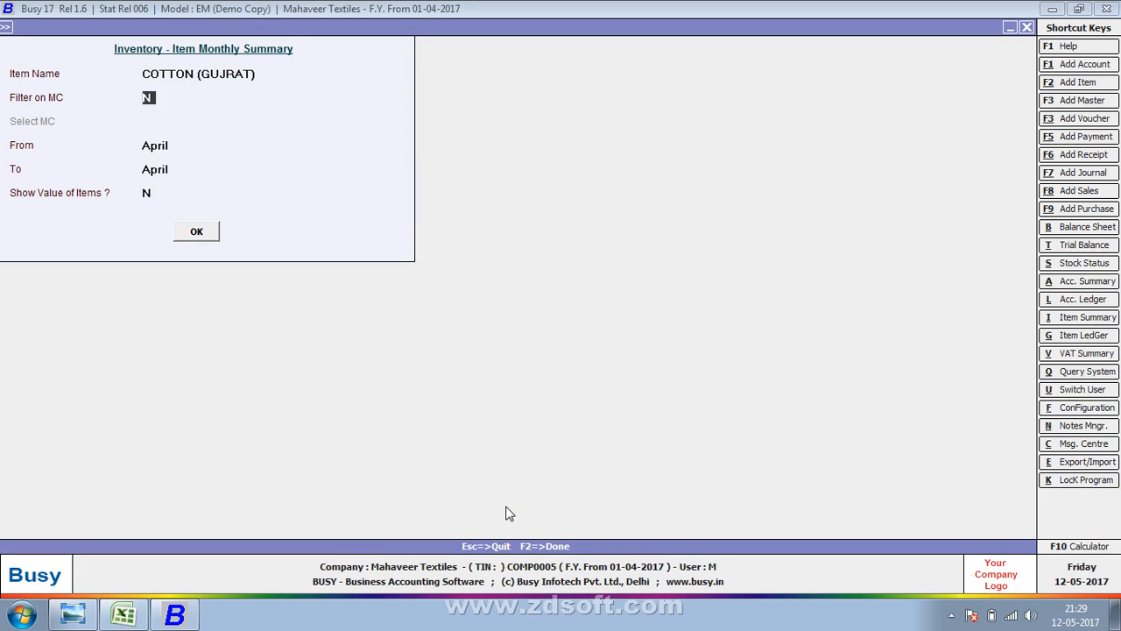
Display the April monthly summary of COTTON (GUJRAT), and quit back to the Transactions menu
key("F2")
key("Return")
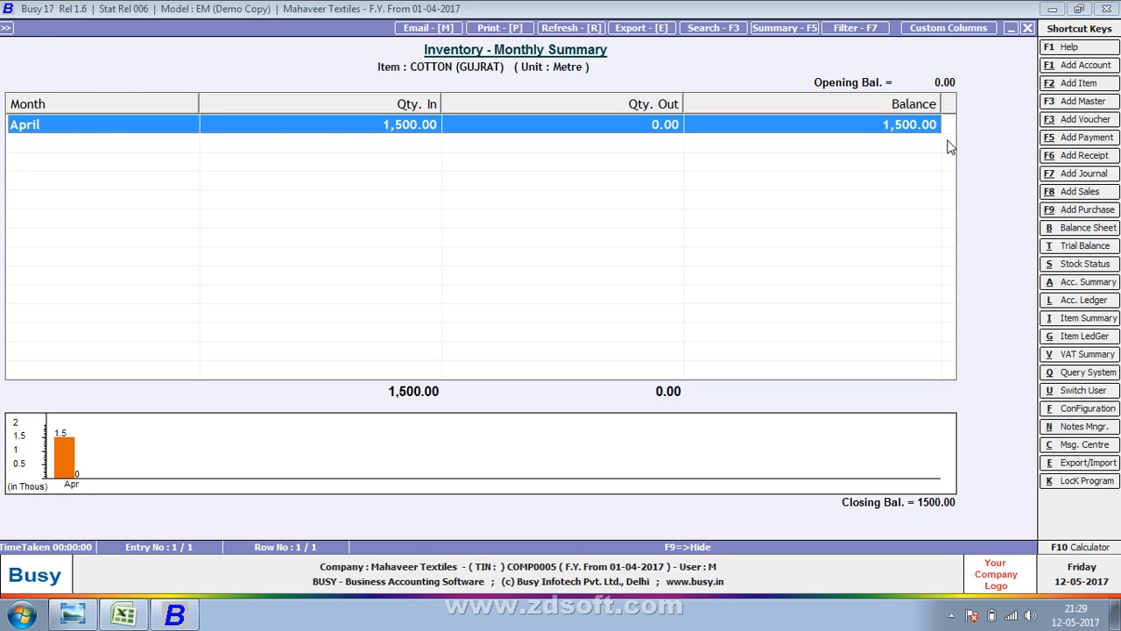
key("Escape")
key("Escape")
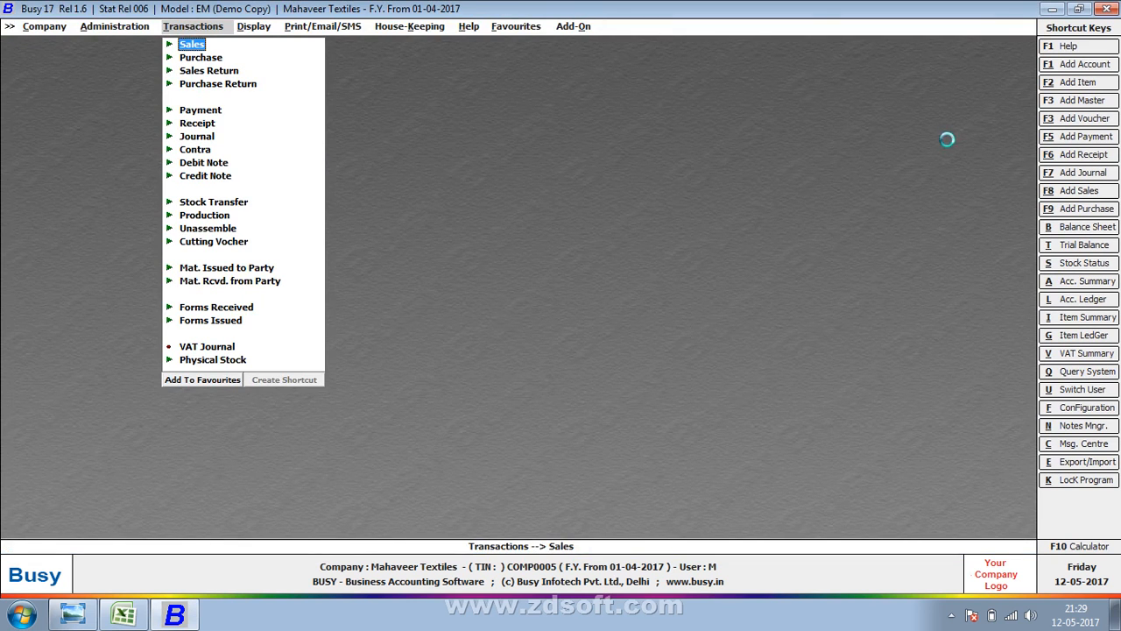
key("alt+l")
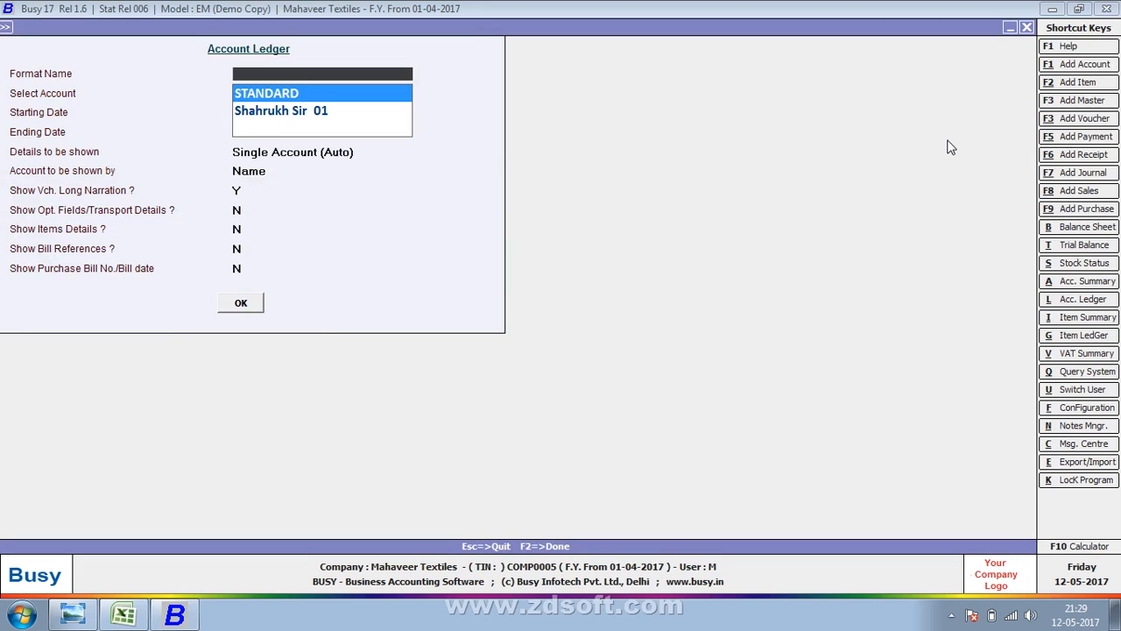
key("Return")
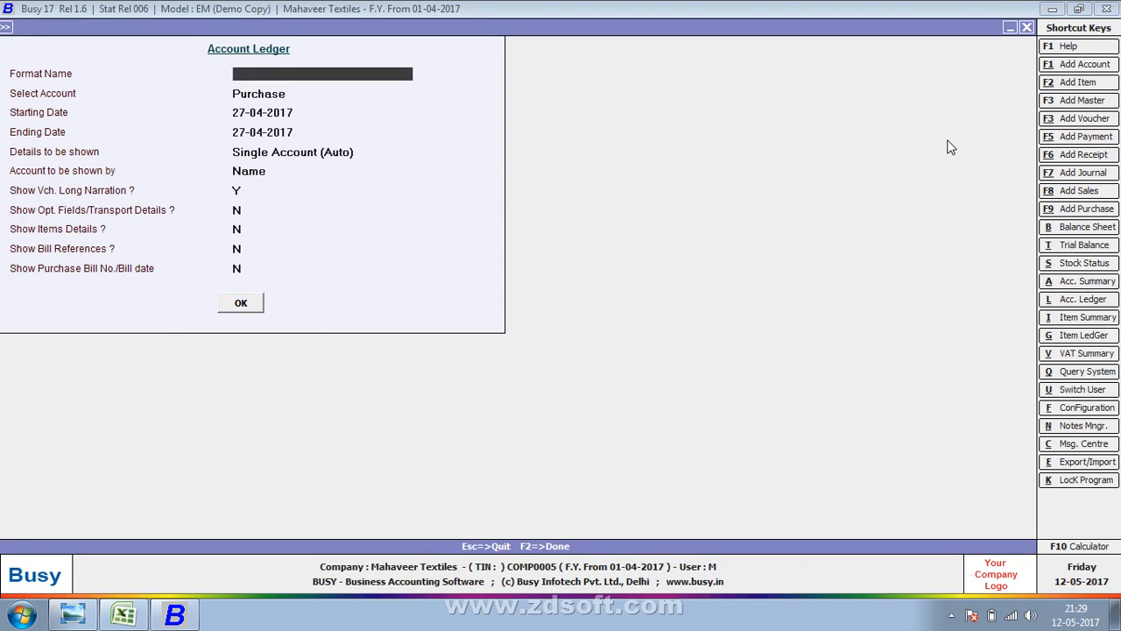
key("Escape")
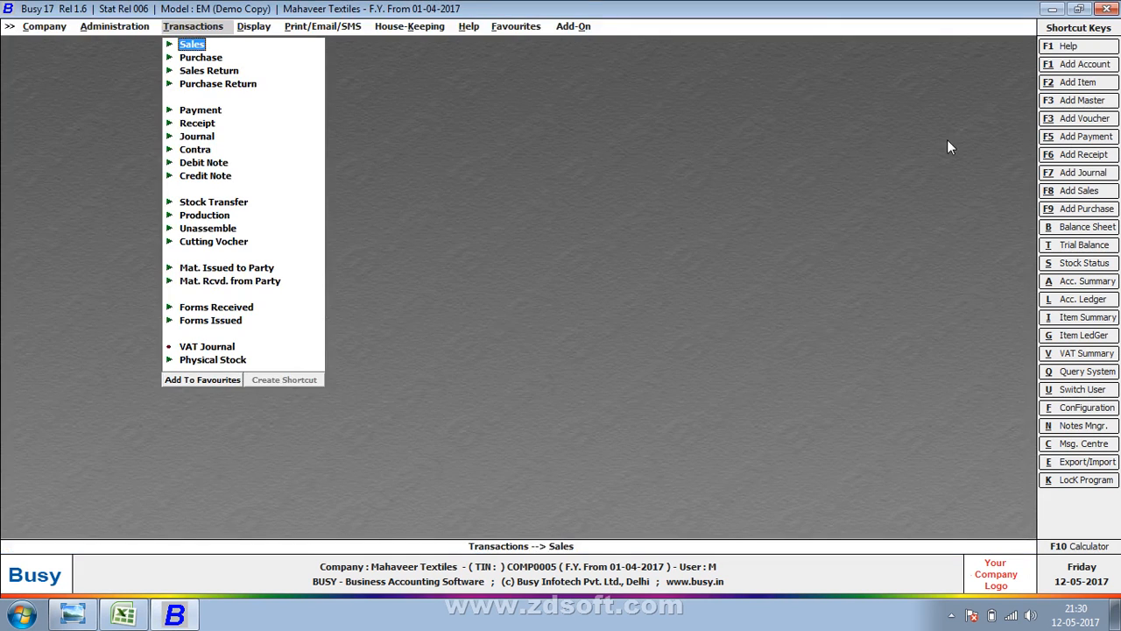
Display the STANDARD-format ledger of the creditor account listed just before KOMAL TRADERS, keeping 27-04-2017 as both dates
key("alt+l")
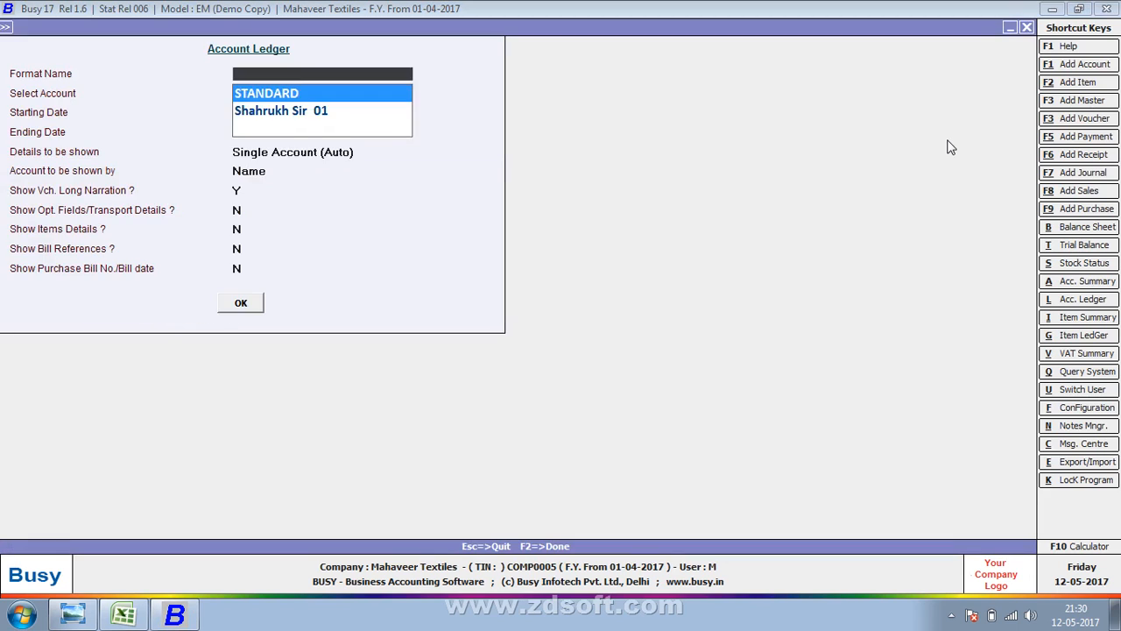
key("Return")
type("koma")
key("Return")
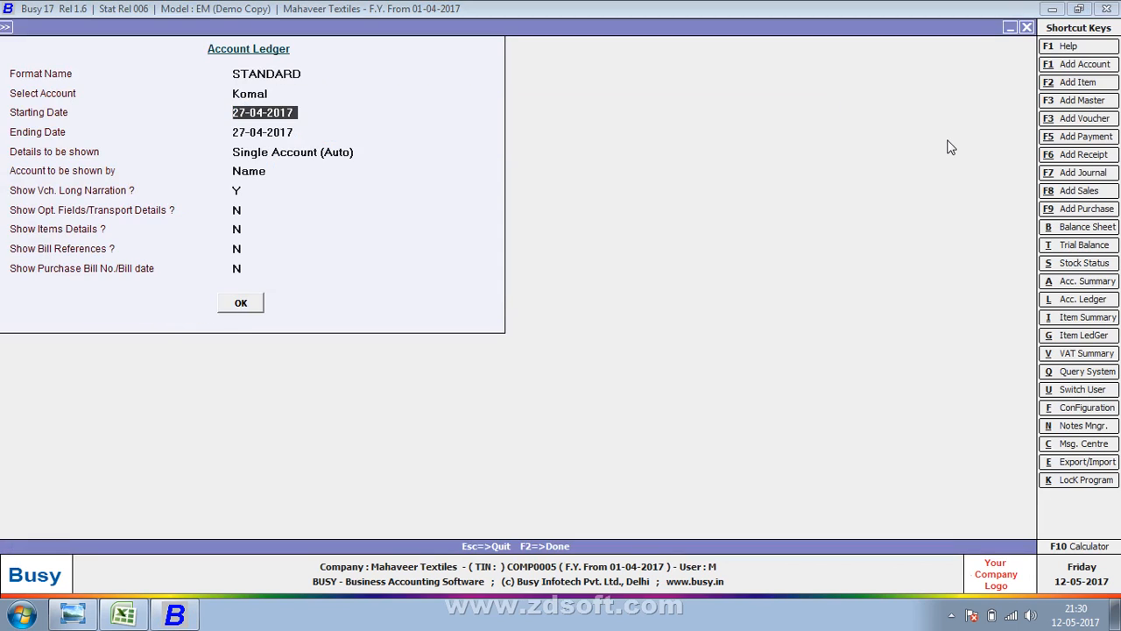
key("F2")
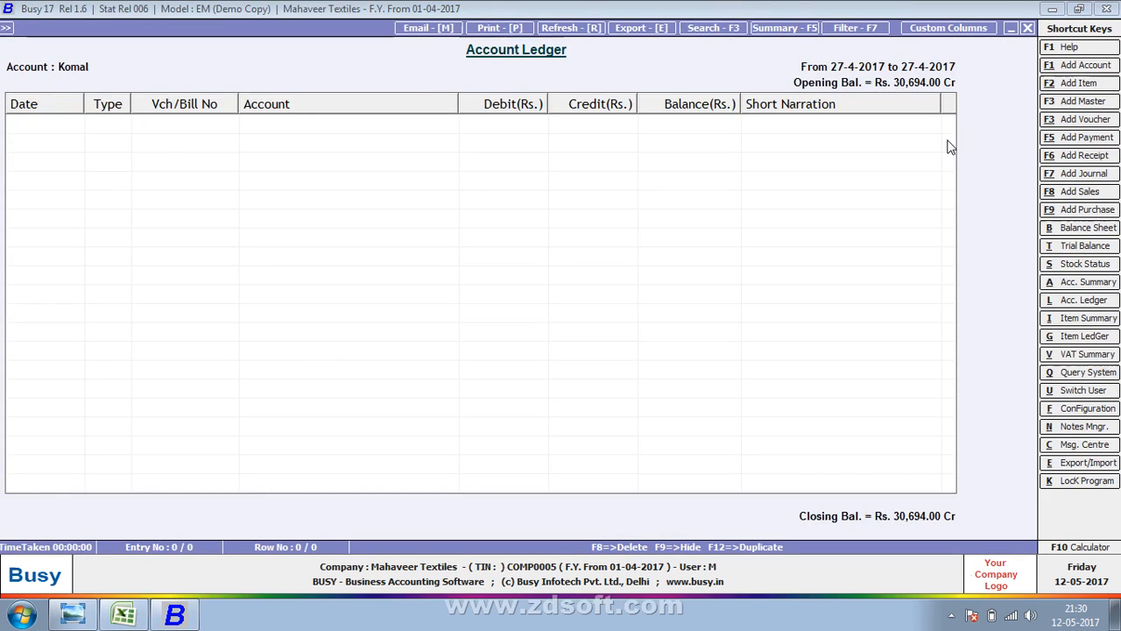
Return to the ledger options and display KOMAL TRADERS in the custom non-STANDARD format from 01-04-2017 to 27-04-2017
key("Escape")
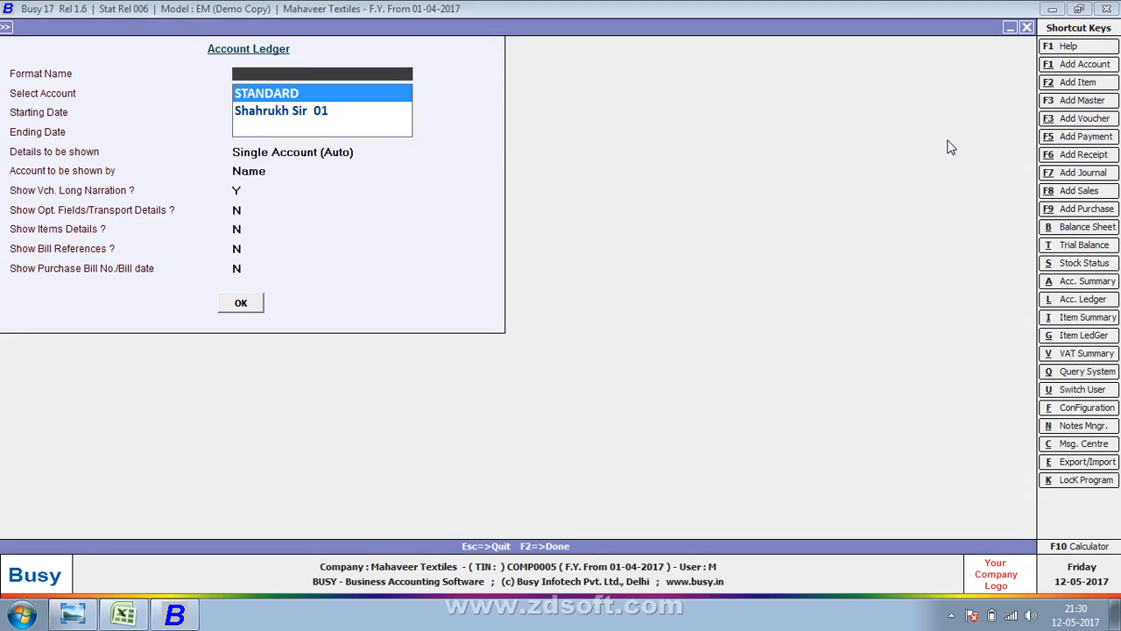
key("Down")
key("Return")
type("KOMA")
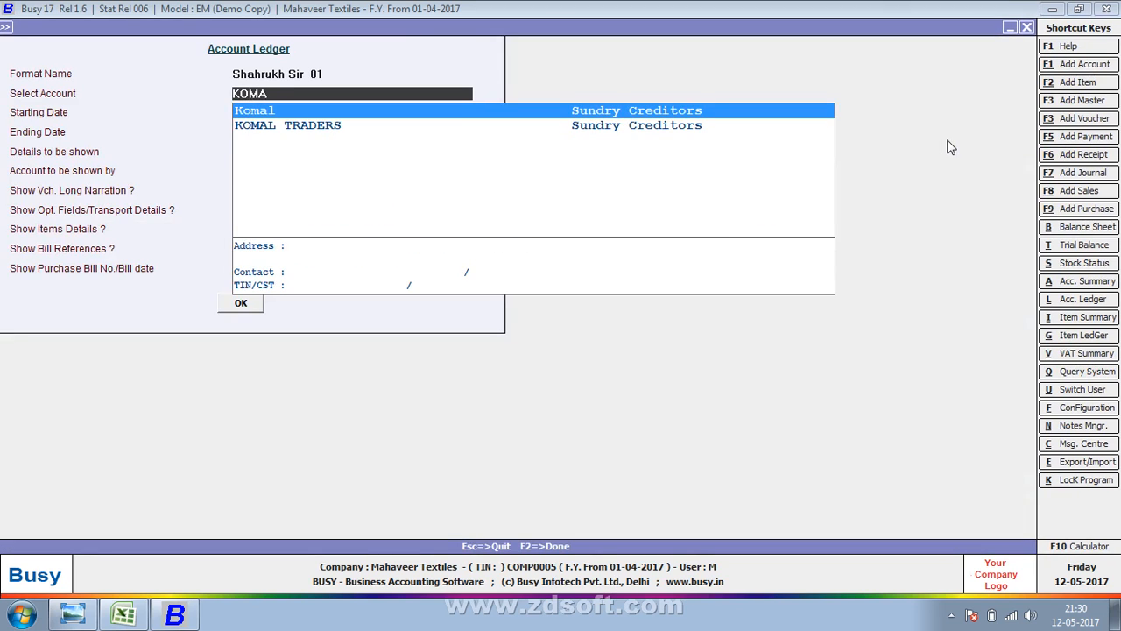
key("Down")
key("Return")
type("01")
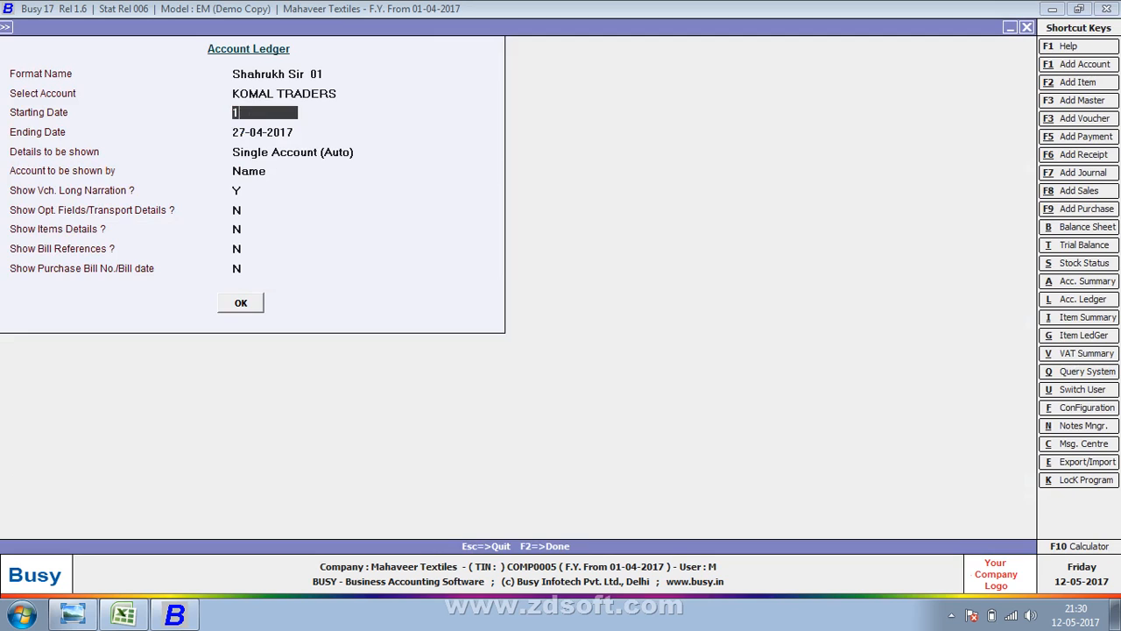
key("Return")
key("Return")
key("Return")
key("Return")
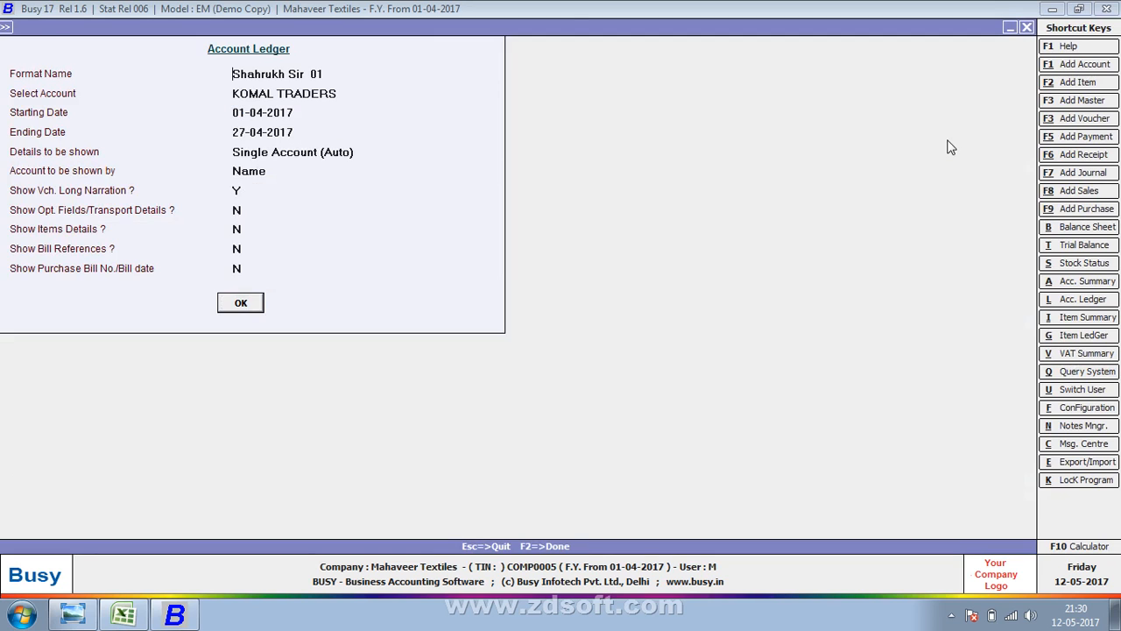
key("F2")
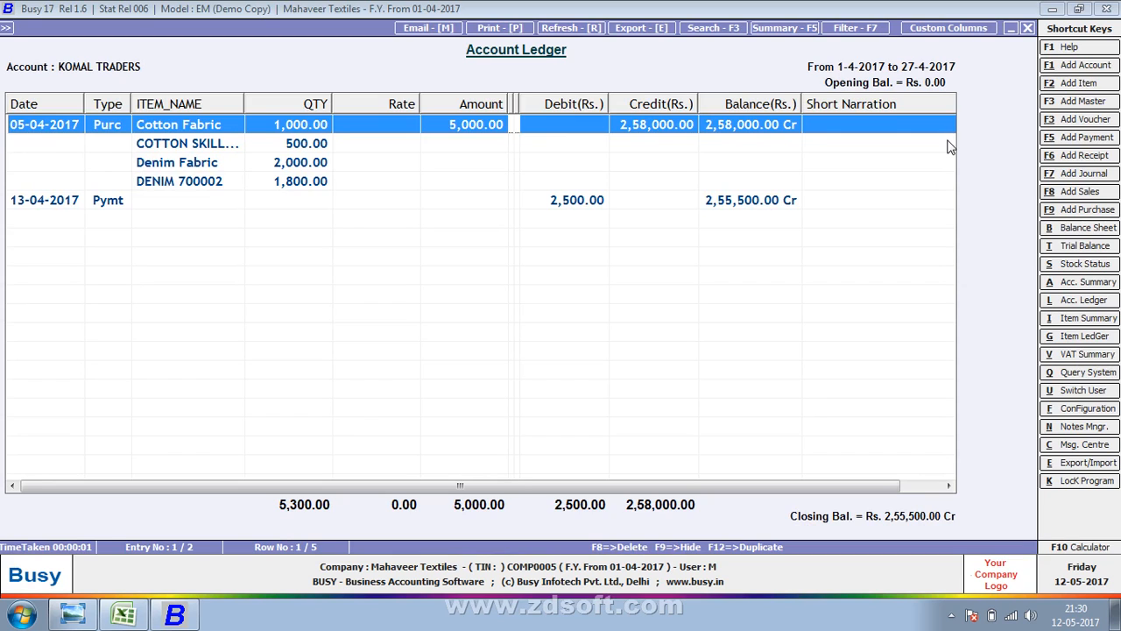
Open the Ledger Printing options for the KOMAL TRADERS ledger
key("alt+p")
key("Escape")
key("alt+p")
key("Return")
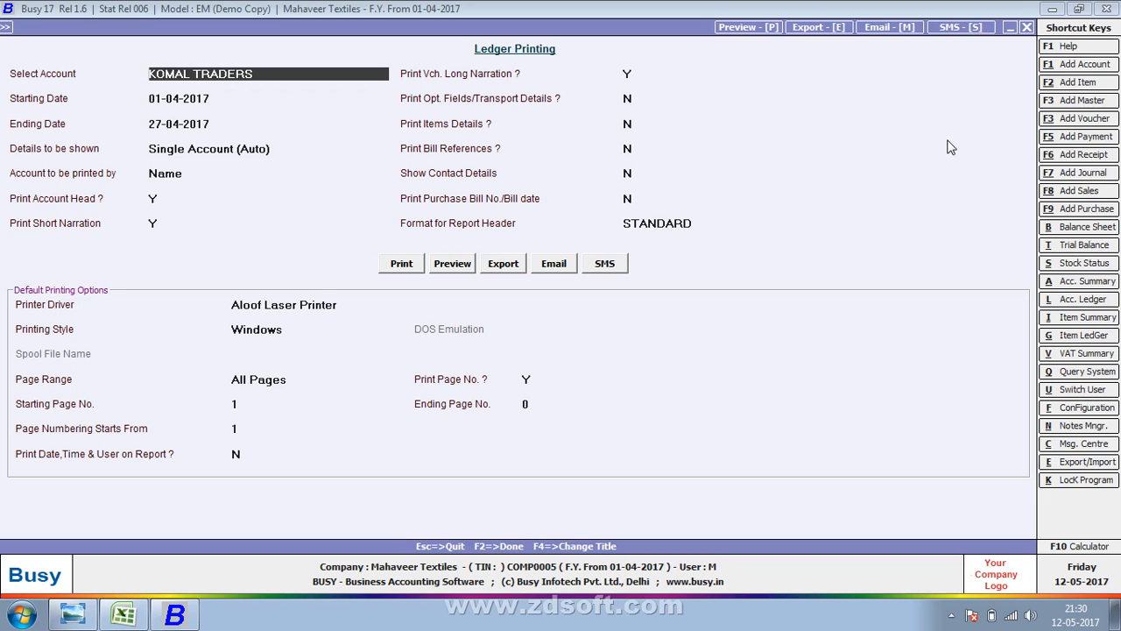
Quit the Ledger Printing options, the KOMAL TRADERS ledger and the ledger options to return to the Transactions menu
key("Escape")
key("Escape")
key("Escape")
key("Escape")
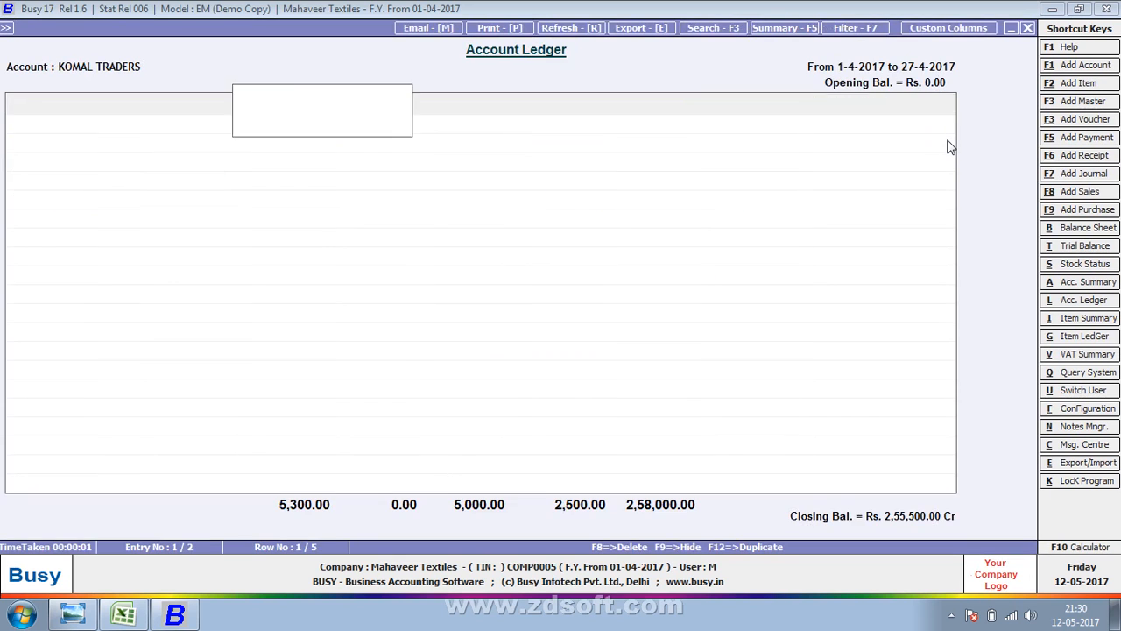
key("Return")
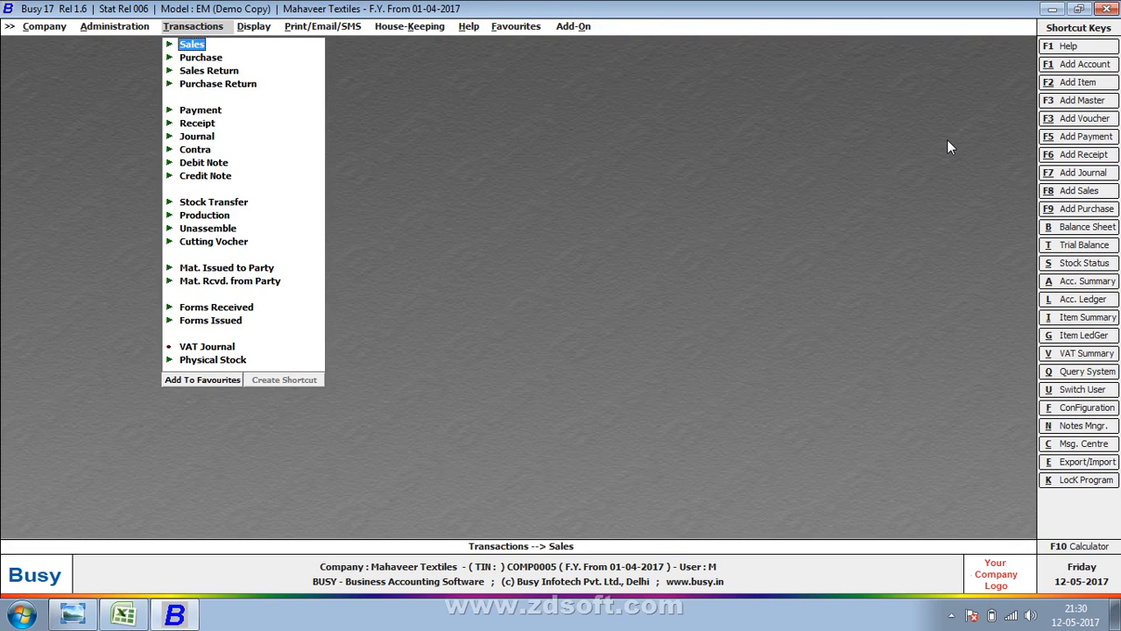
Open the Sales Register from the standard Account Registers under Account Books among the Display reports
key("Right")
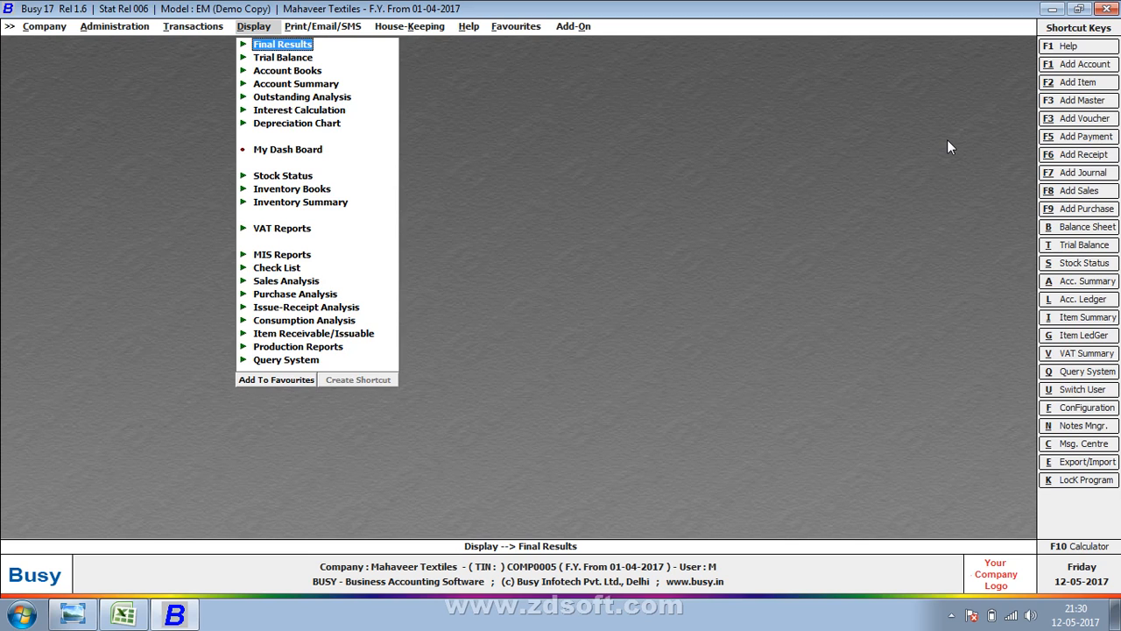
key("Return")
key("Down")
key("Up")
key("Left")
key("Down")
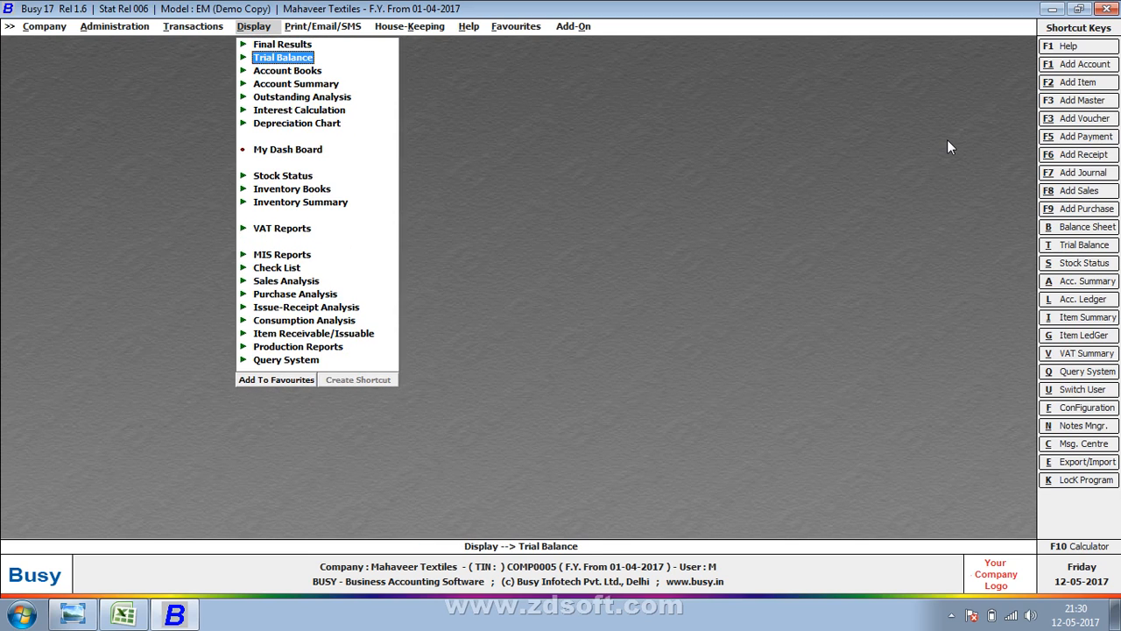
key("Down")
key("Return")
key("Down")
key("Down")
key("Down")
key("Return")
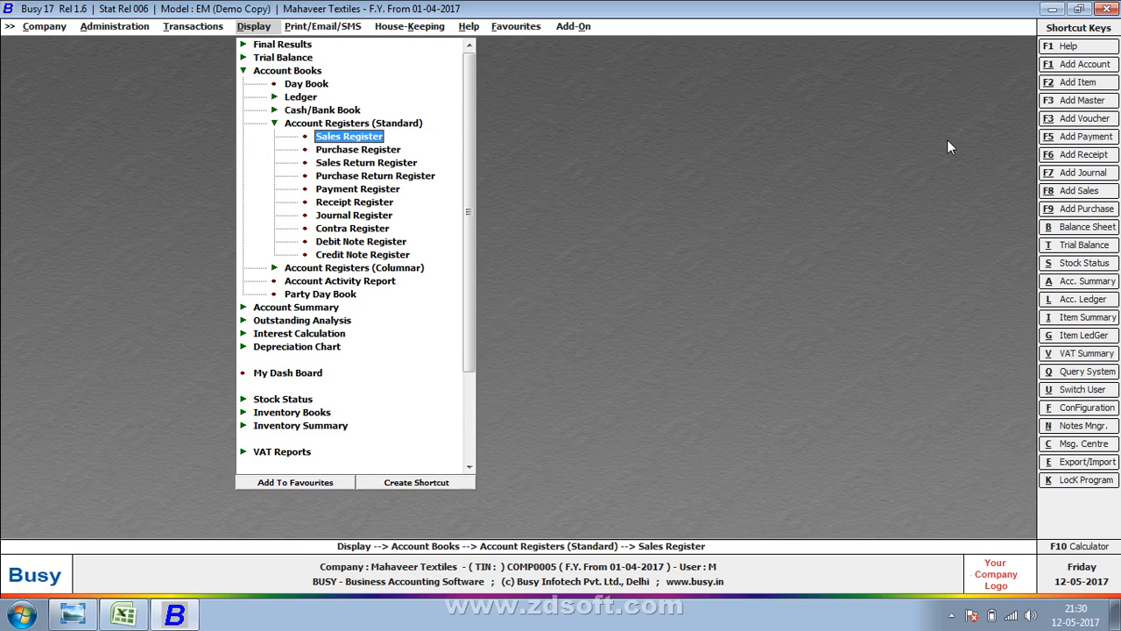
key("Return")
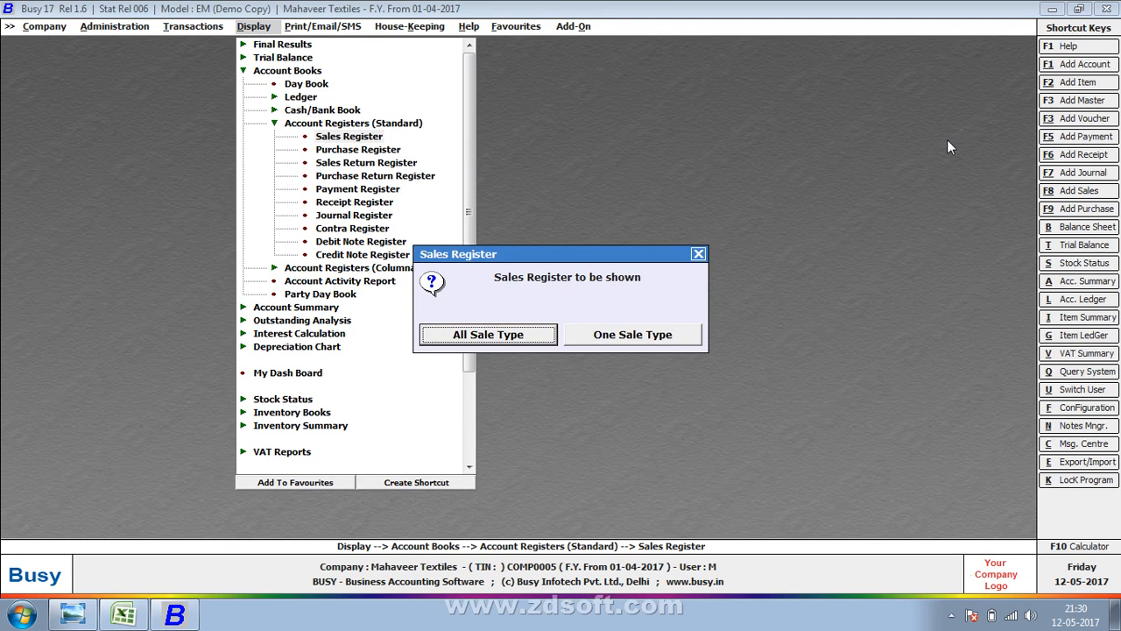
Cancel the Sales Register prompt and collapse the Account Registers (Standard) and Account Books branches
key("Escape")
key("Left")
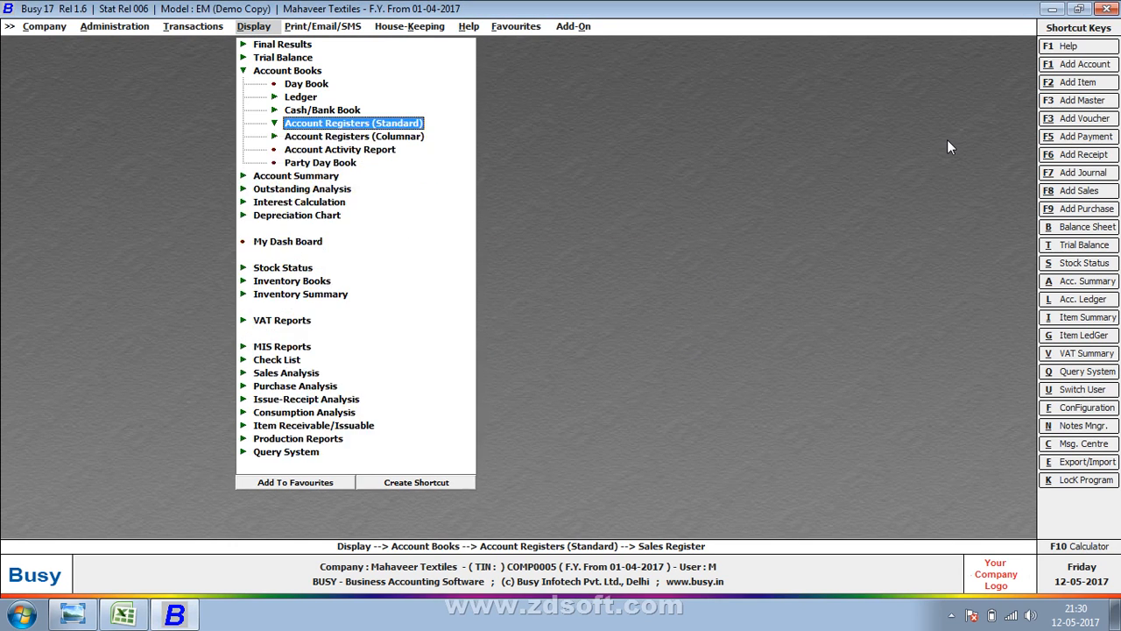
key("Left")
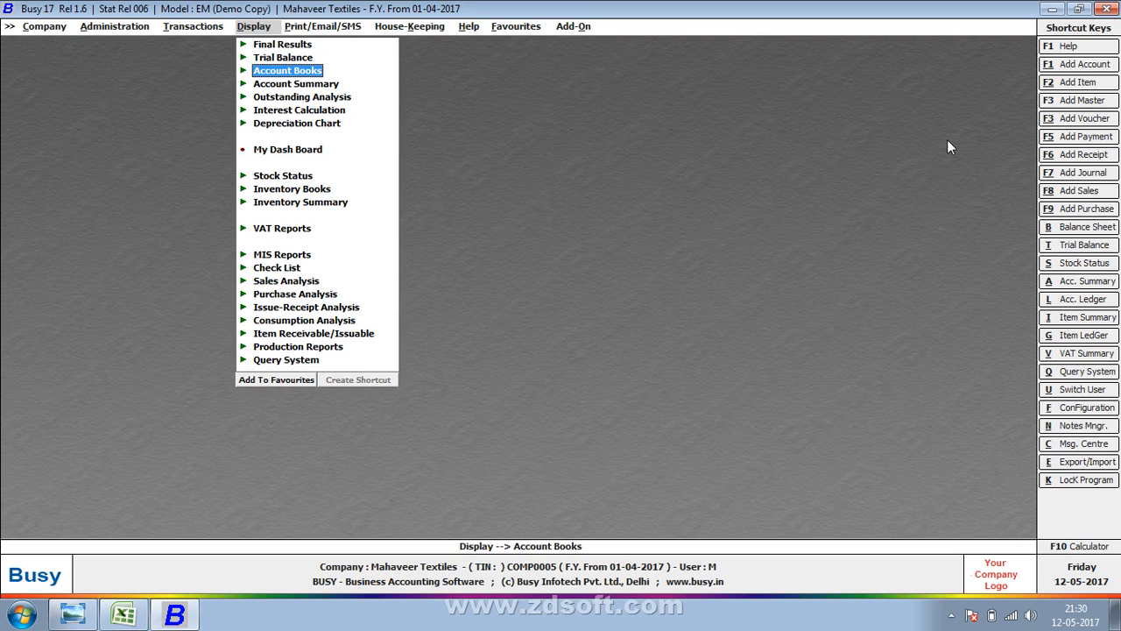
Expand the Sales Analysis group among the Display reports
key("Down")
key("Down")
key("Down")
key("Down")
key("Down")
key("Down")
key("Down")
key("Down")
key("Down")
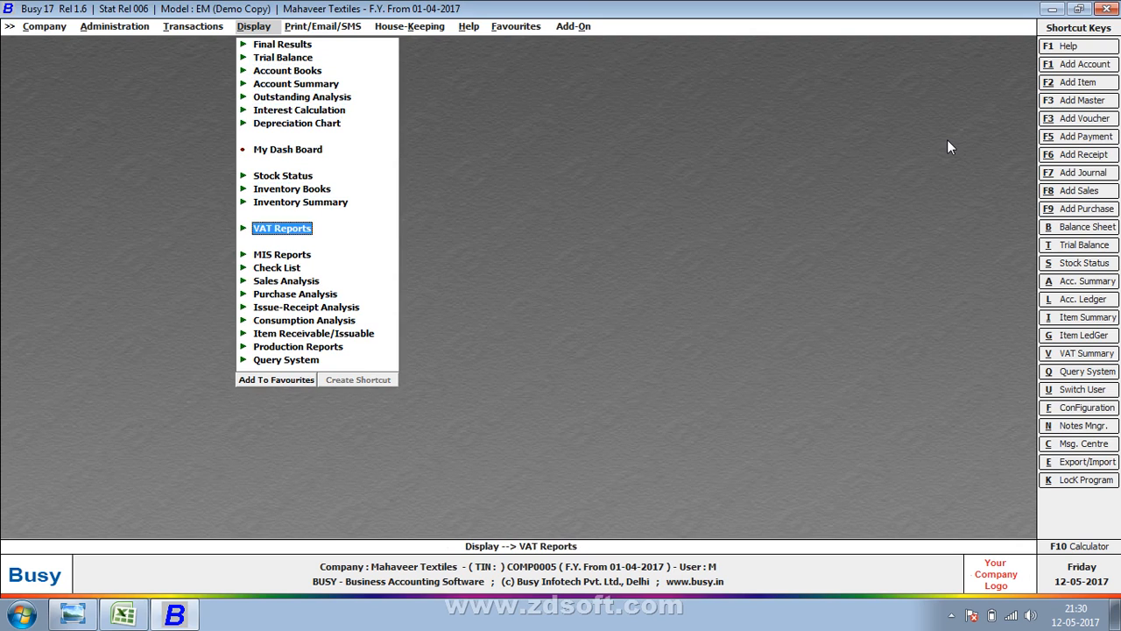
key("Down")
key("Down")
key("Down")
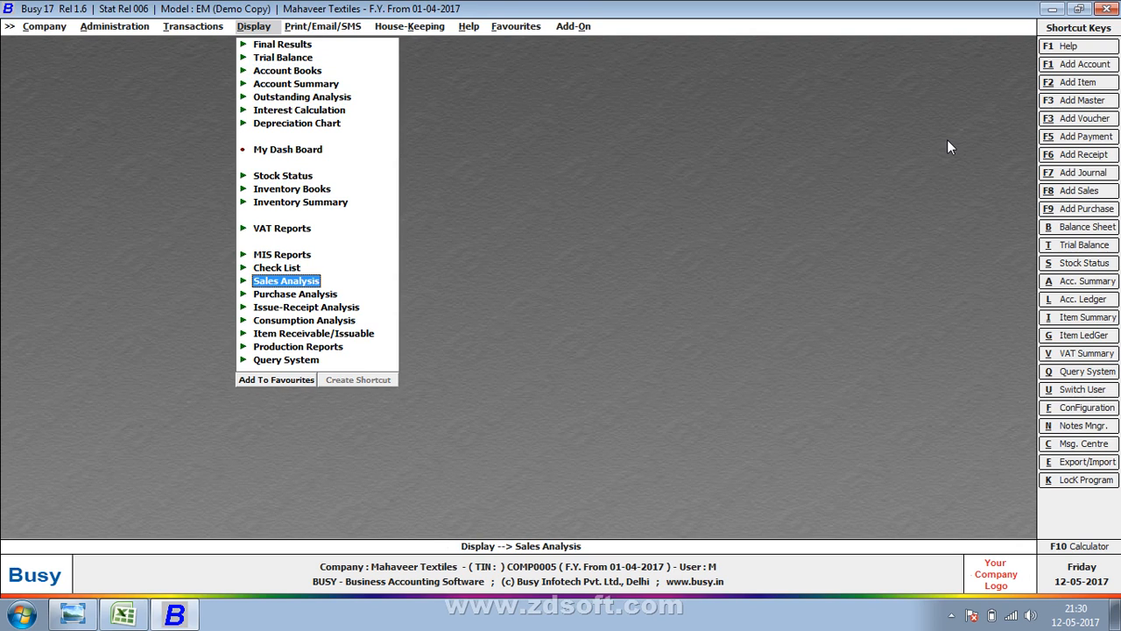
key("Right")
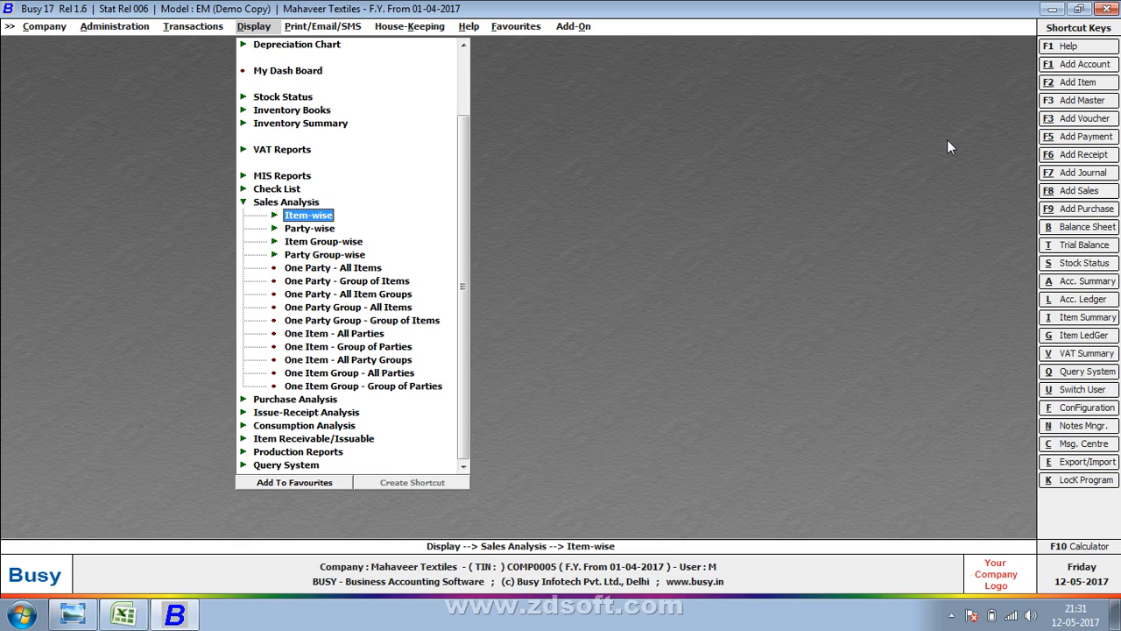
Go through the Sales Analysis report types and expand the Purchase Analysis group below them
key("Down")
key("Down")
key("Down")
key("Down")
key("Down")
key("Down")
key("Down")
key("Down")
key("Down")
key("Down")
key("Down")
key("Down")
key("Down")
key("Down")
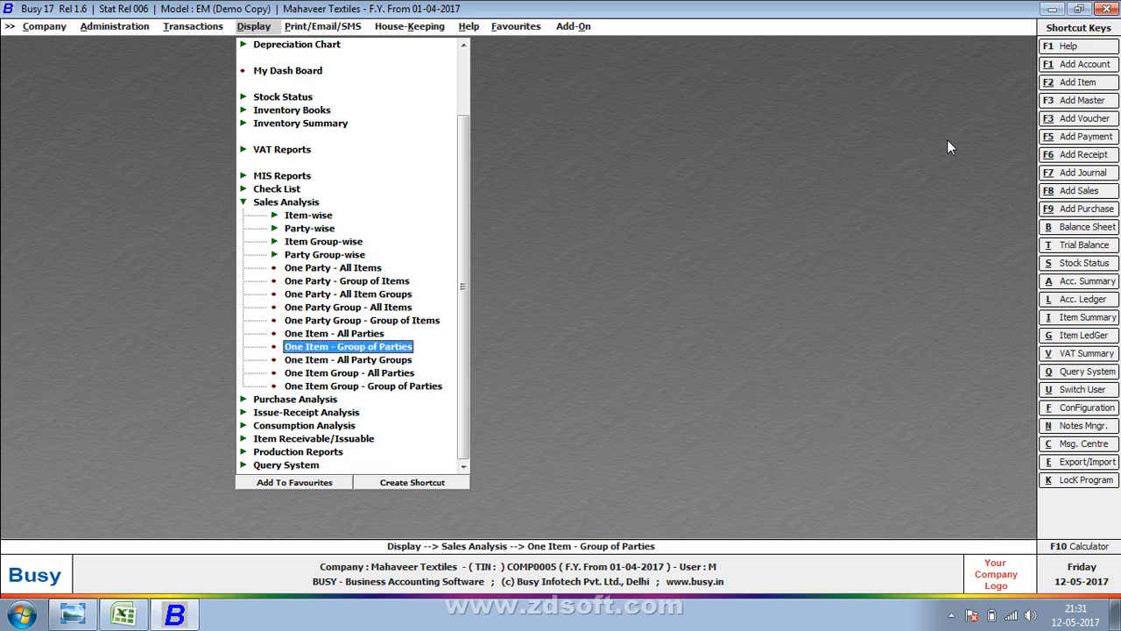
key("Return")
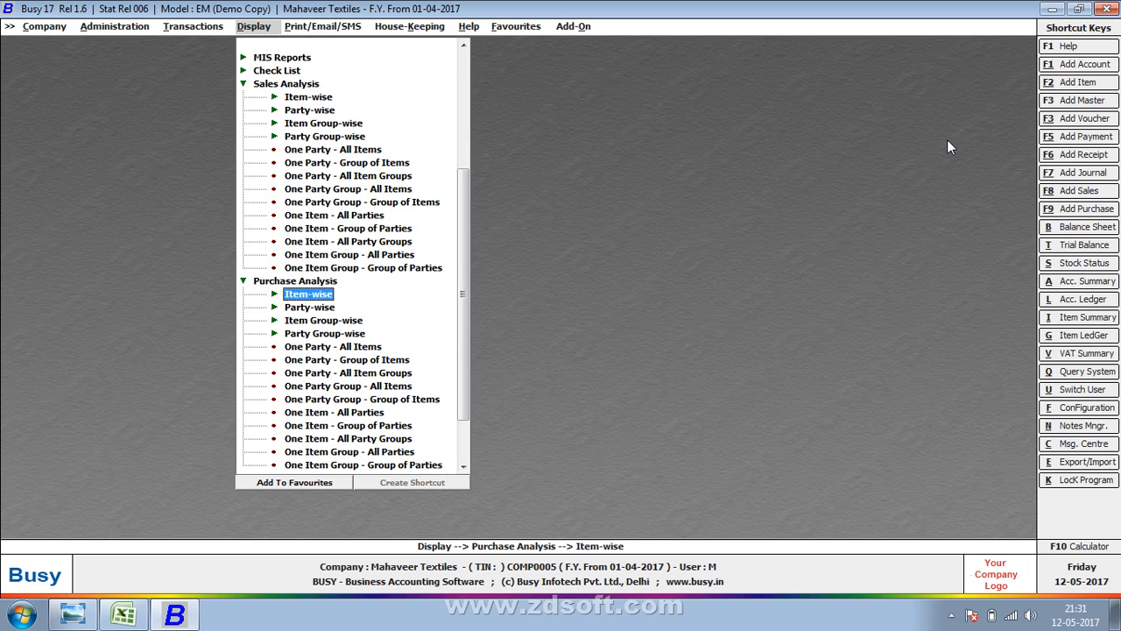
Return to Sales Analysis and expand its Item-wise reports
key("Up")
key("Up")
key("Up")
key("Up")
key("Up")
key("Up")
key("Up")
key("Up")
key("Up")
key("Up")
key("Up")
key("Up")
key("Up")
key("Up")
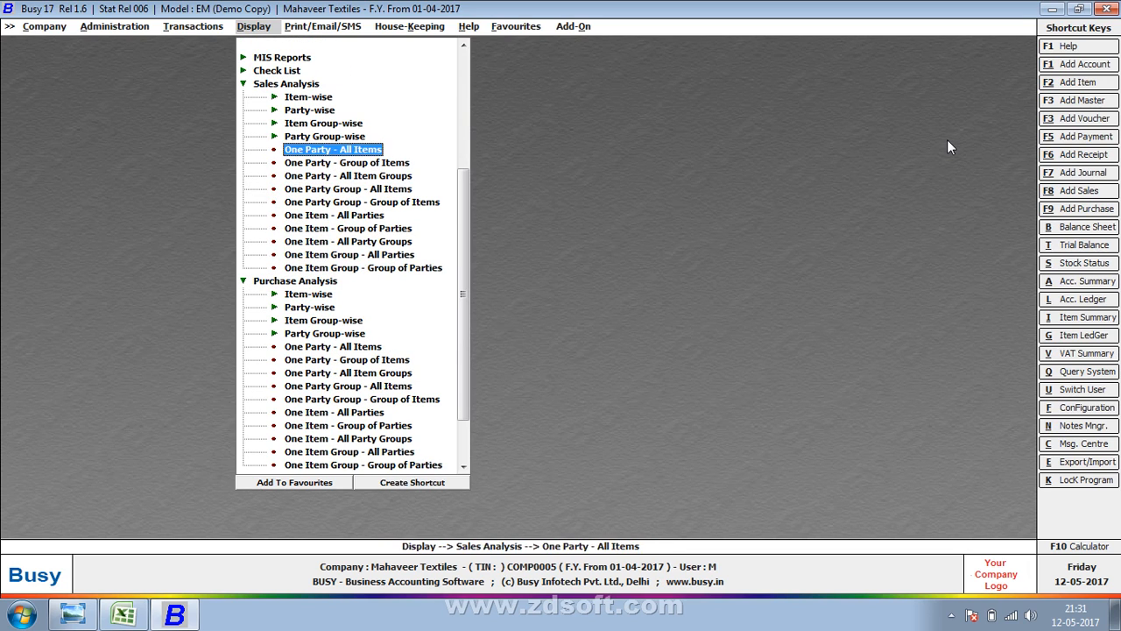
key("Up")
key("Return")
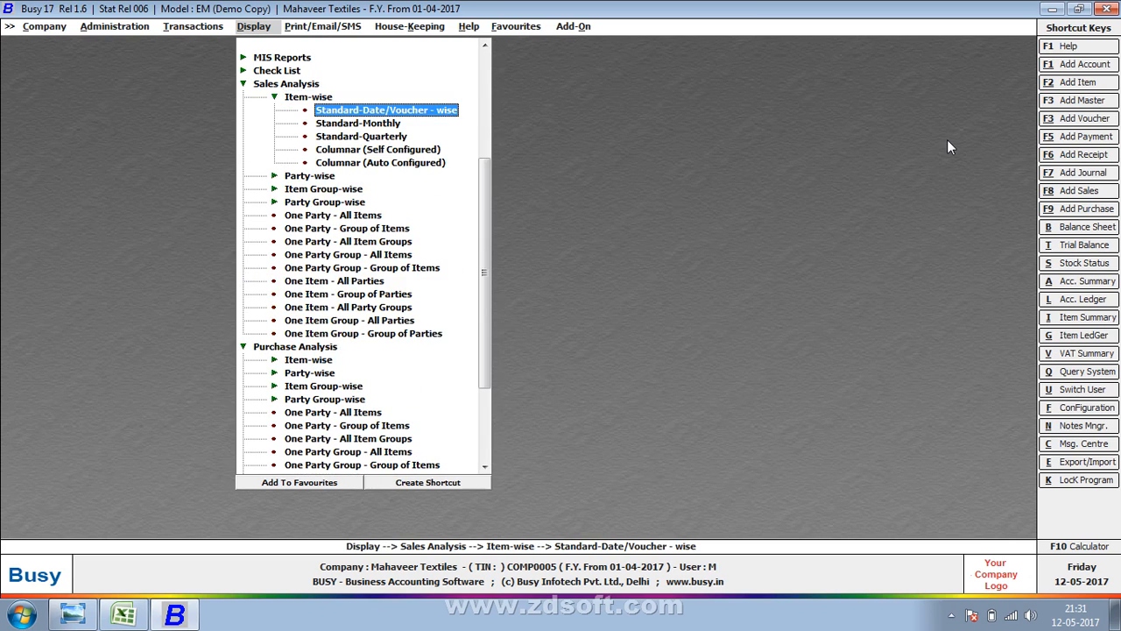
Open the options of the Standard-Date/Voucher-wise sales analysis for All Items on a Date-wise basis
key("Return")
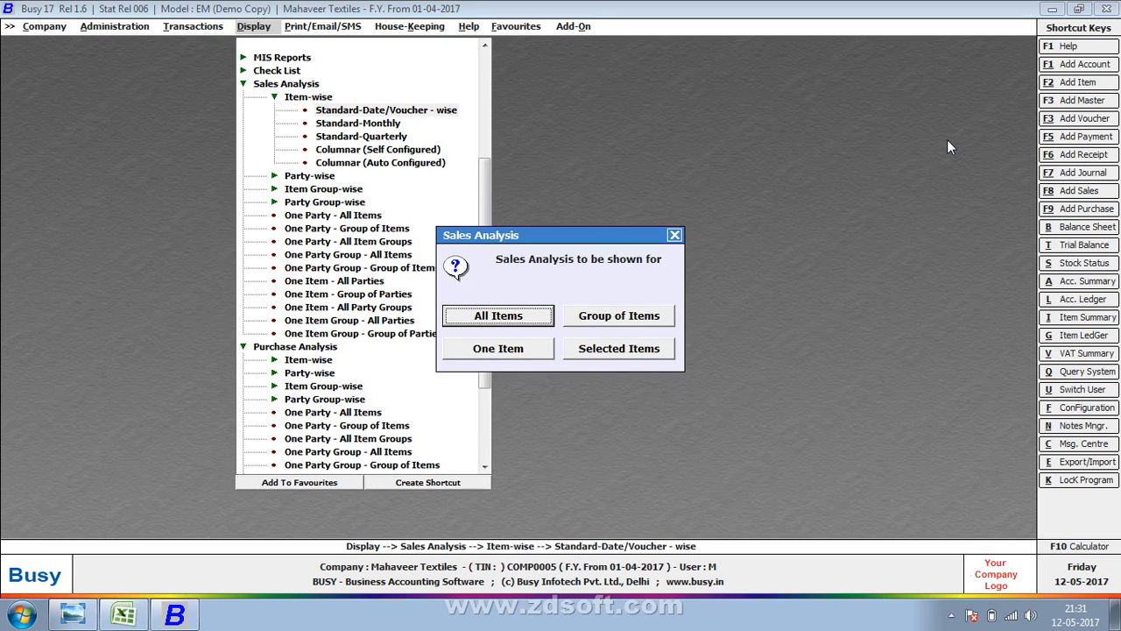
key("Return")
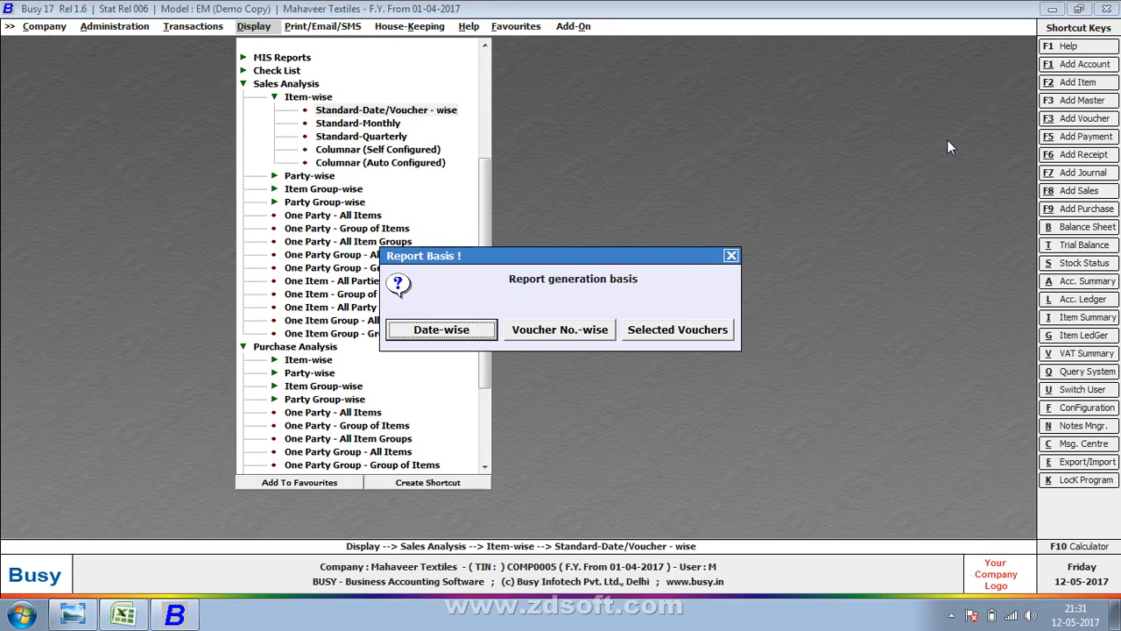
key("Return")
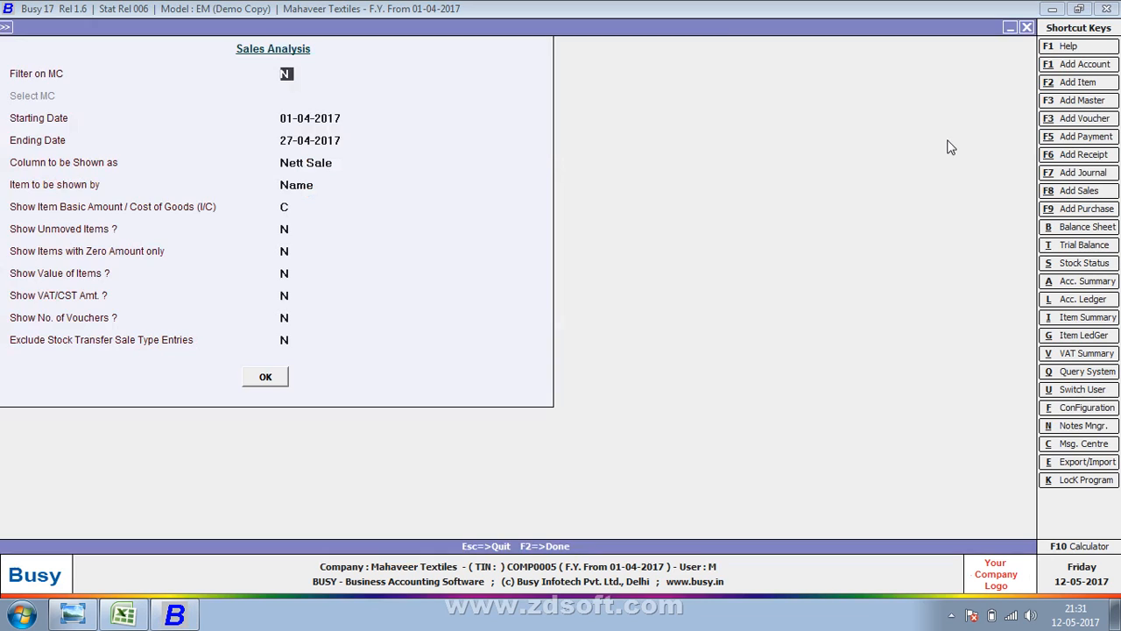
Set the starting date to 24-04-2017, keep 27-04-2017 as the ending date, and display the sales analysis
type("574")
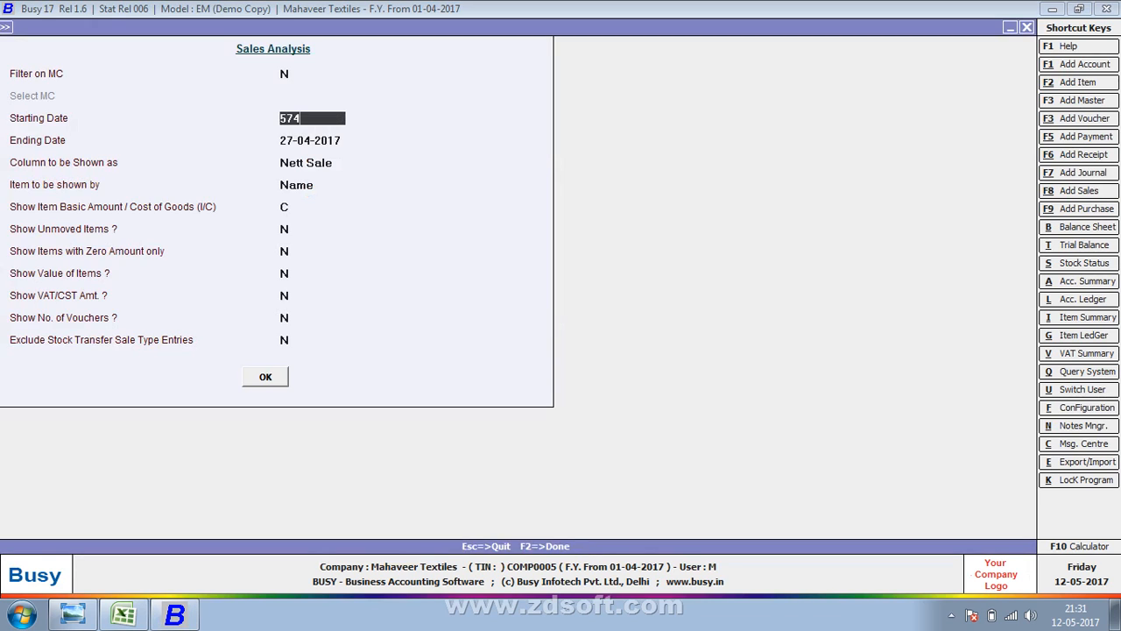
key("BackSpace")
key("BackSpace")
key("BackSpace")
key("Return")
key("Up")
type("24")
key("Return")
key("Return")
key("Return")
key("F2")
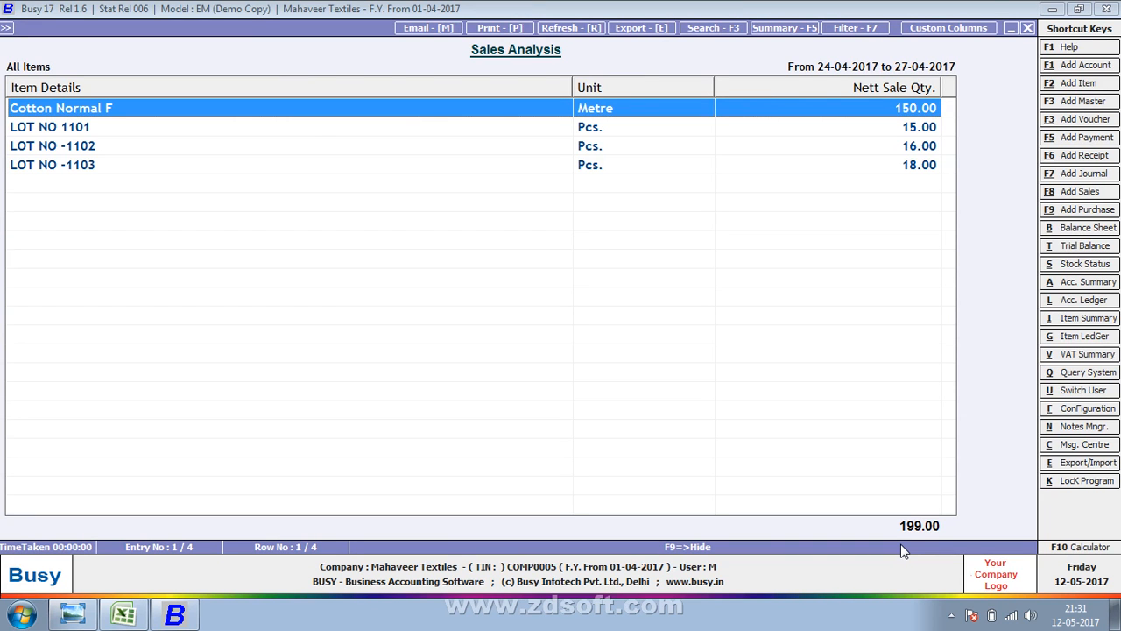
Close the sales analysis report with its prompts and return to the Item Group-wise entry under Sales Analysis
key("Escape")
key("Escape")
key("Escape")
key("Escape")
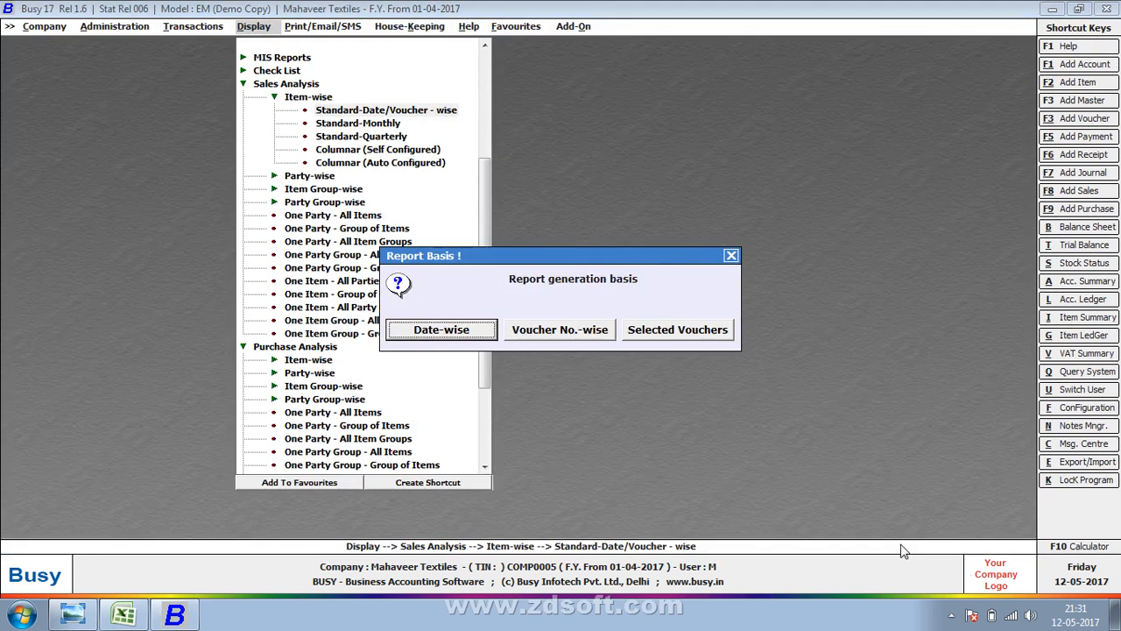
key("Down")
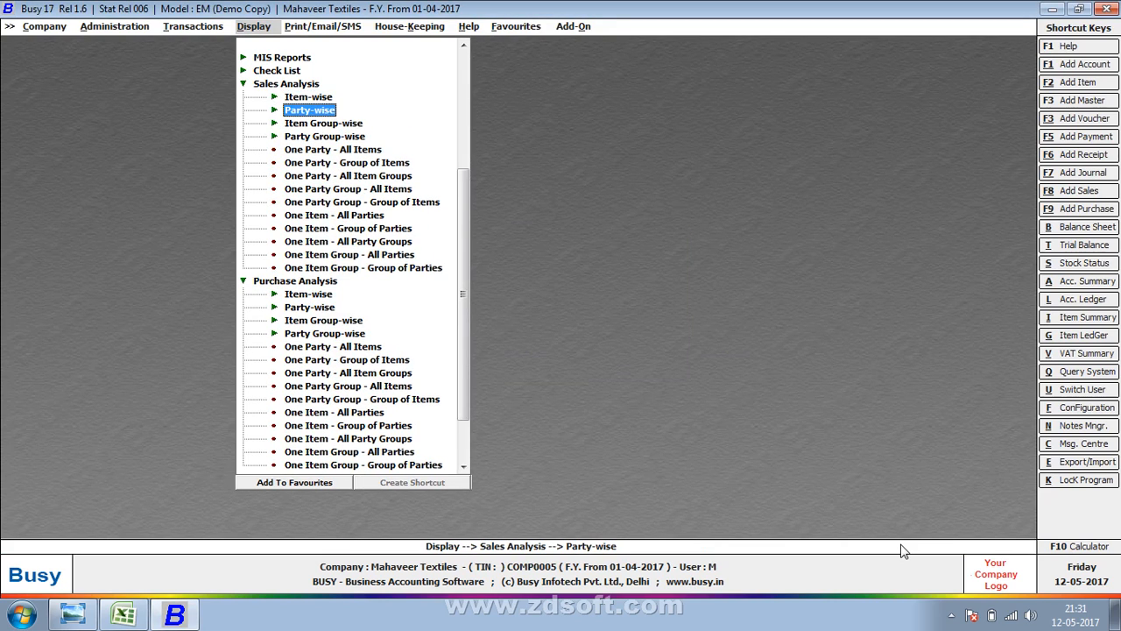
key("Down")
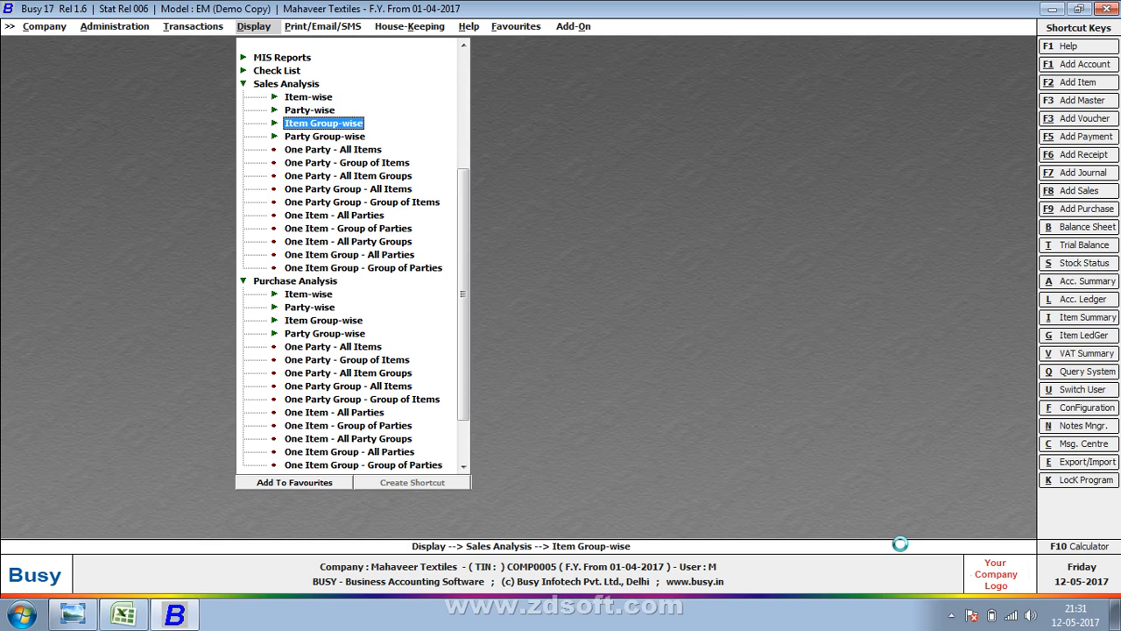
Start adding an item master named VF up to its group selection and quit without saving it
key("F2")
type("VF")
key("Return")
key("Return")
key("Return")
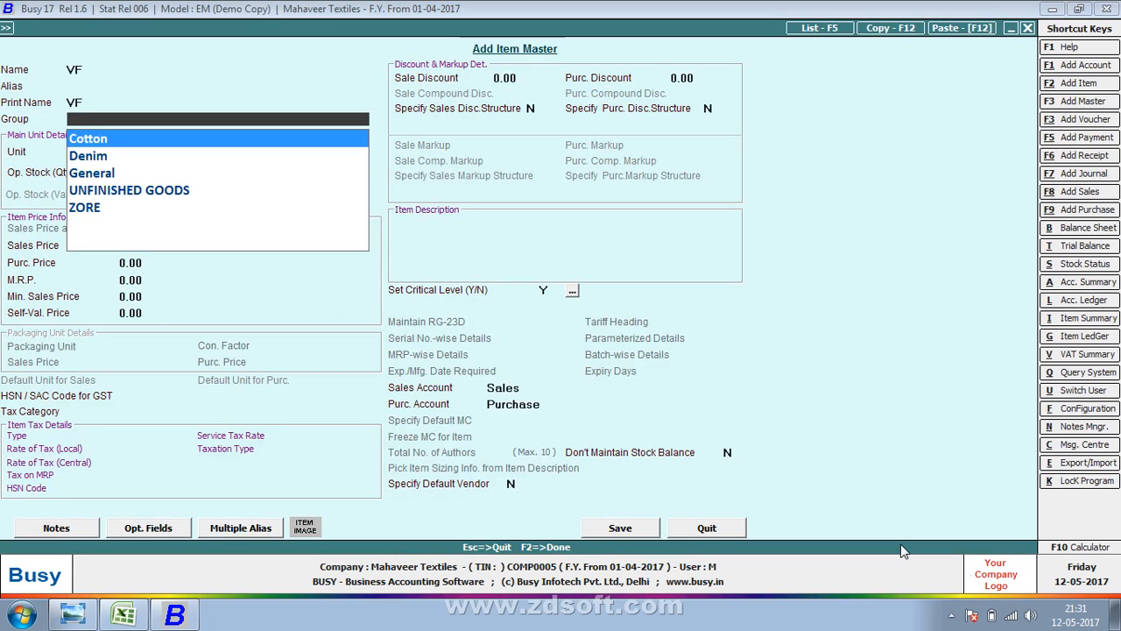
key("Escape")
key("Escape")
key("Return")
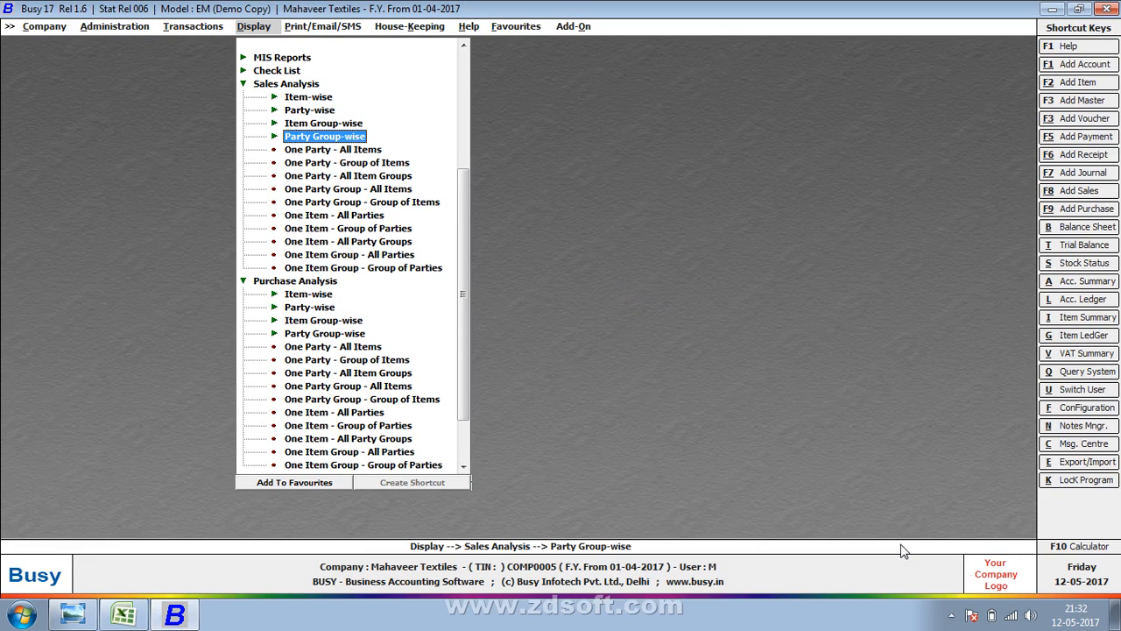
Switch to the Windows desktop and refresh it
key("Down")
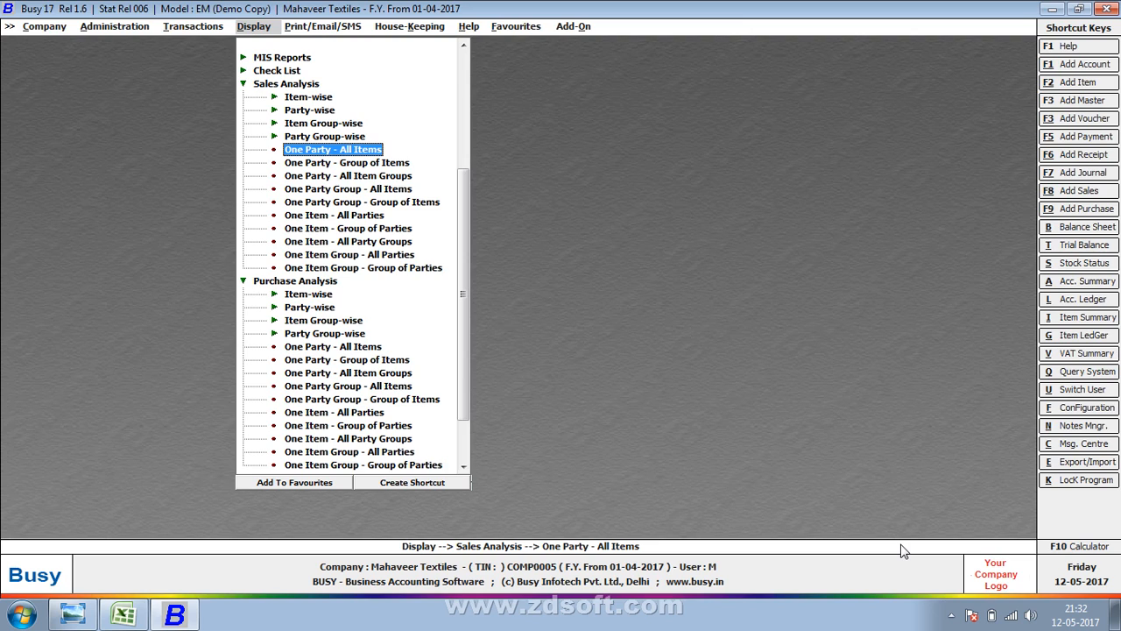
key("super+d")
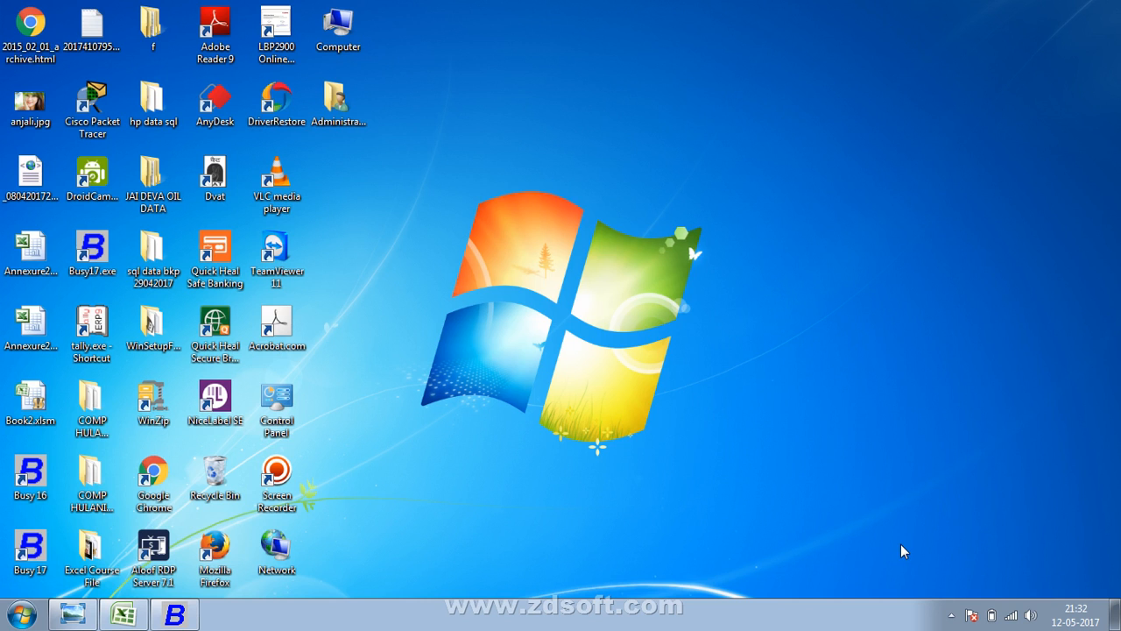
right_click(537, 167)
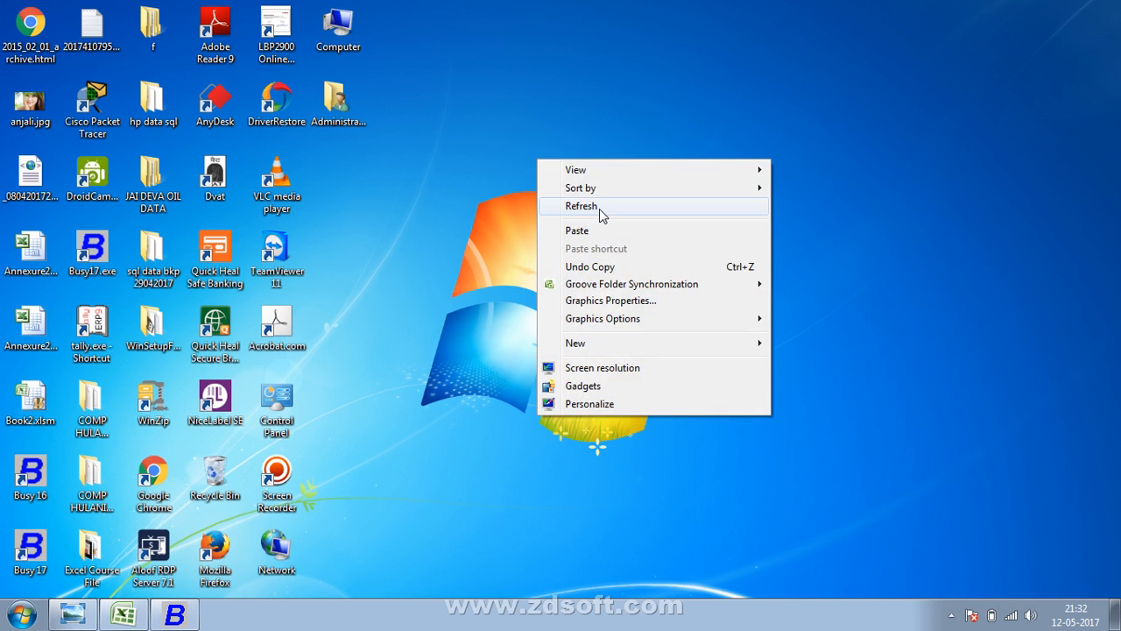
left_click(599, 209)
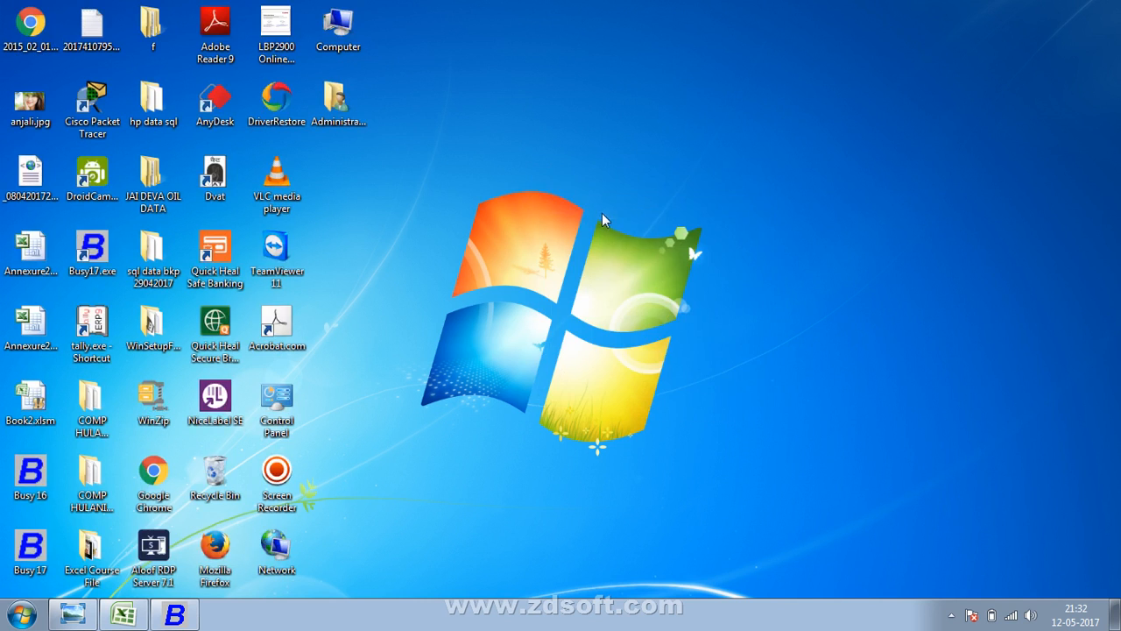
left_click(955, 615)
left_click(976, 517)
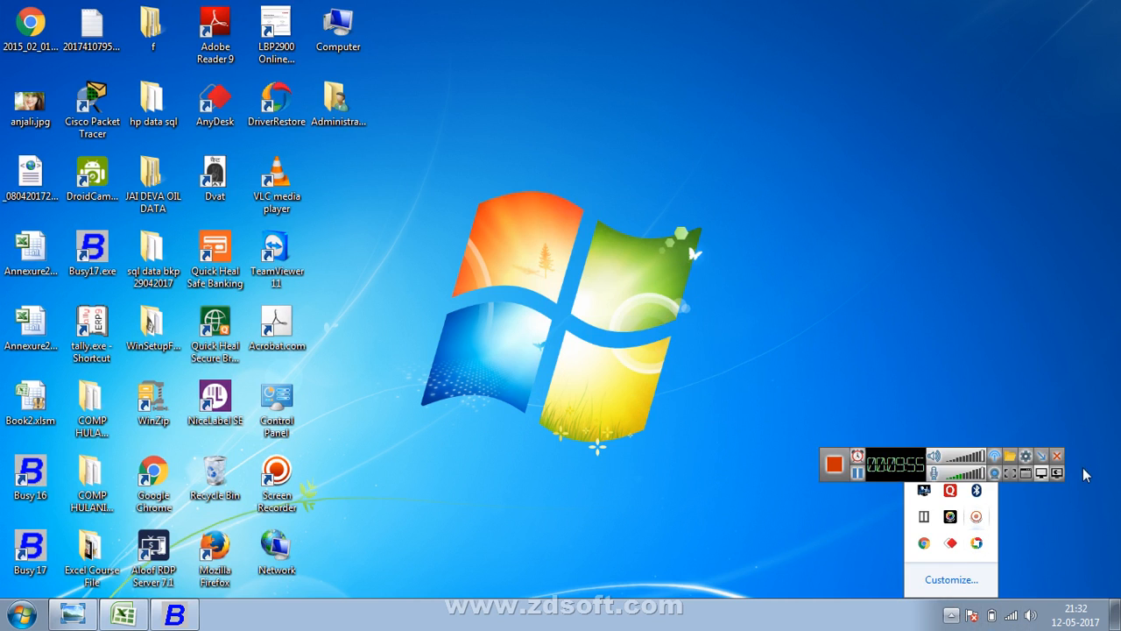